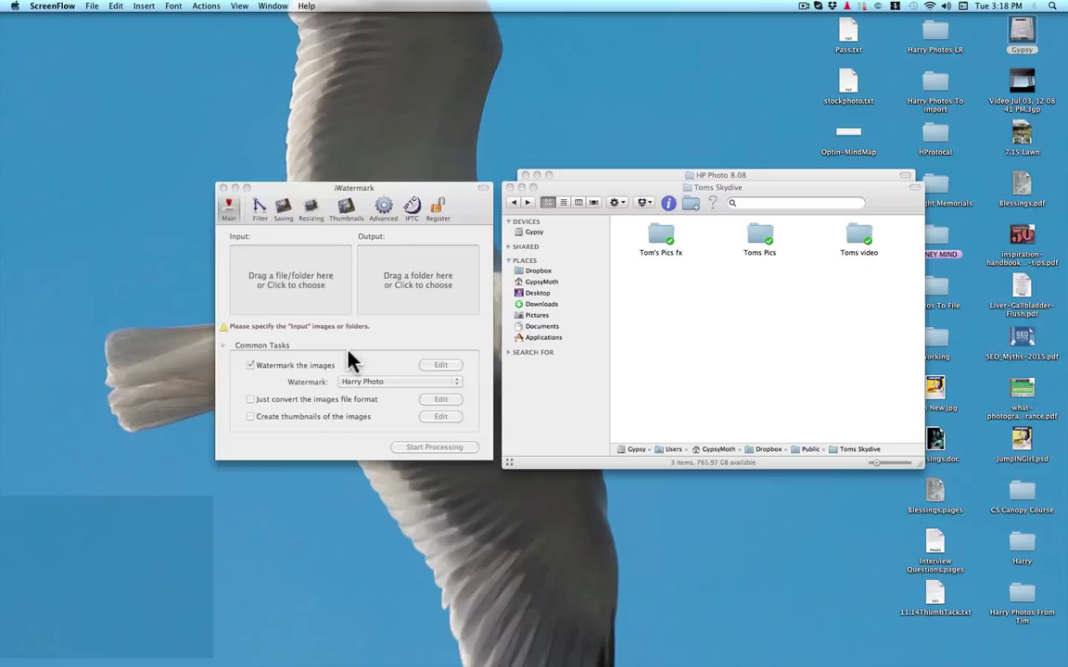
Review the Filter, Saving, Resizing, Thumbnails, Advanced and IPTC panes, then return to Main settings
left_click(368, 188)
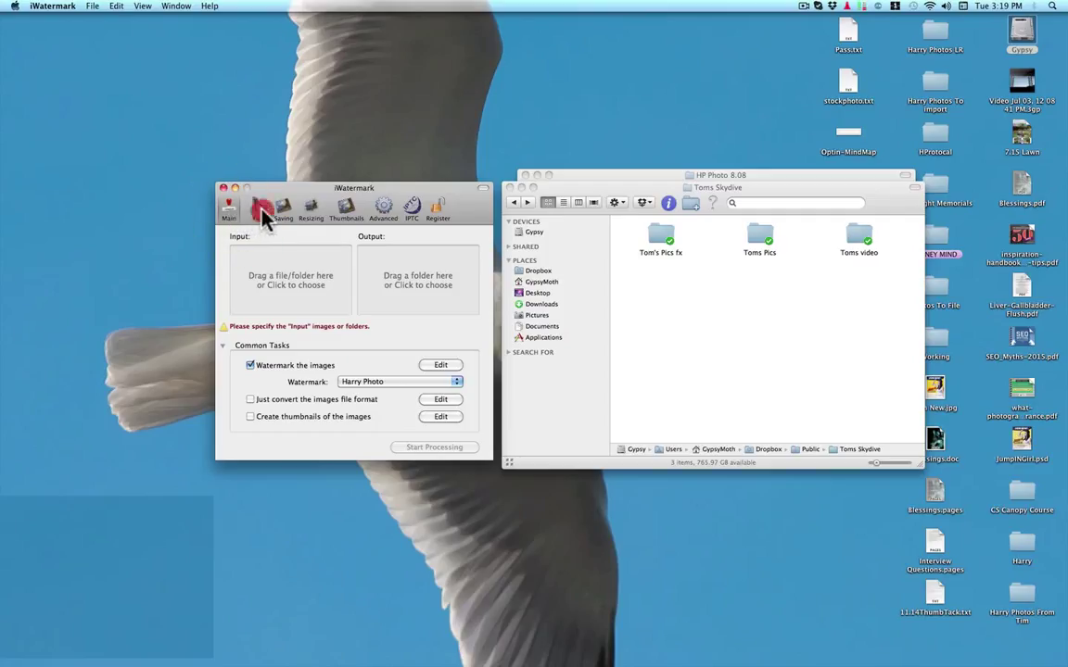
left_click(287, 213)
left_click(313, 211)
left_click(346, 211)
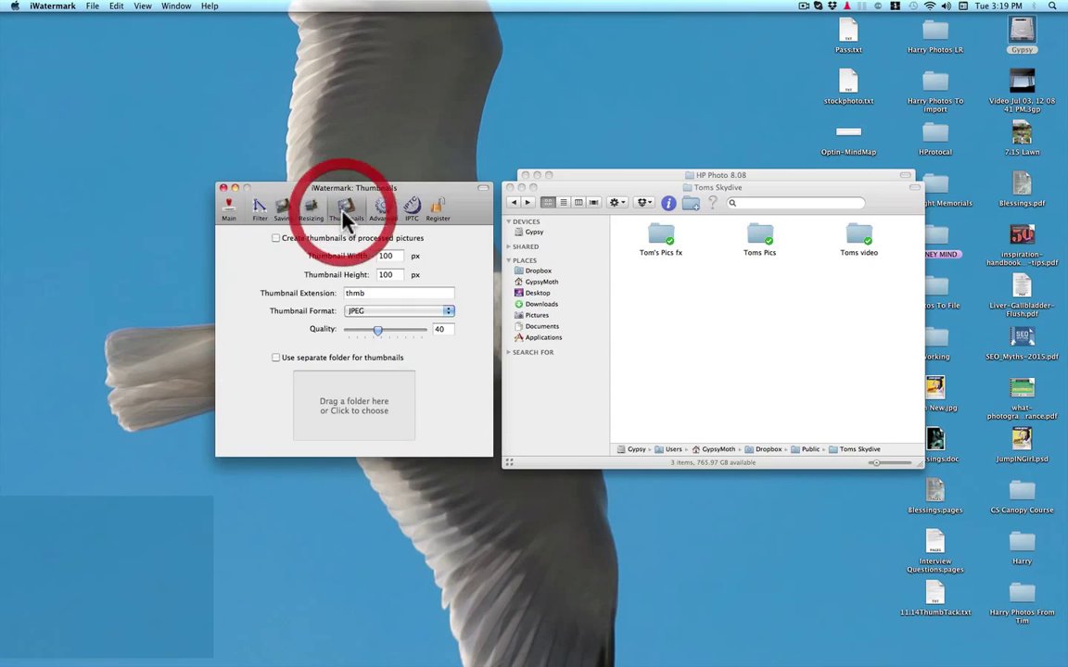
left_click(259, 211)
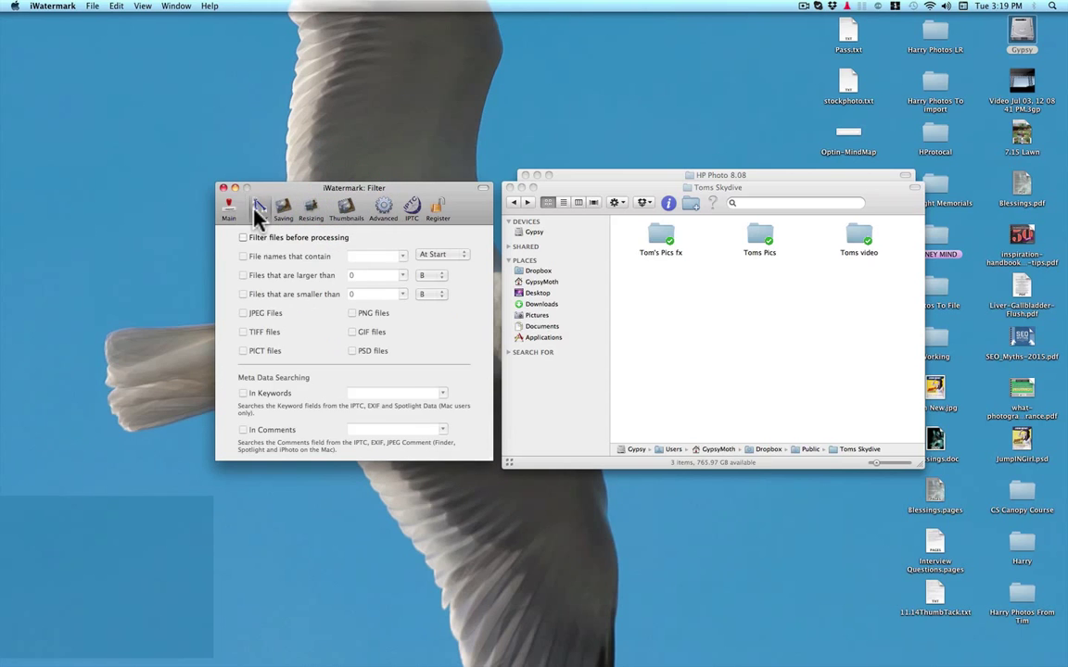
left_click(282, 212)
left_click(310, 212)
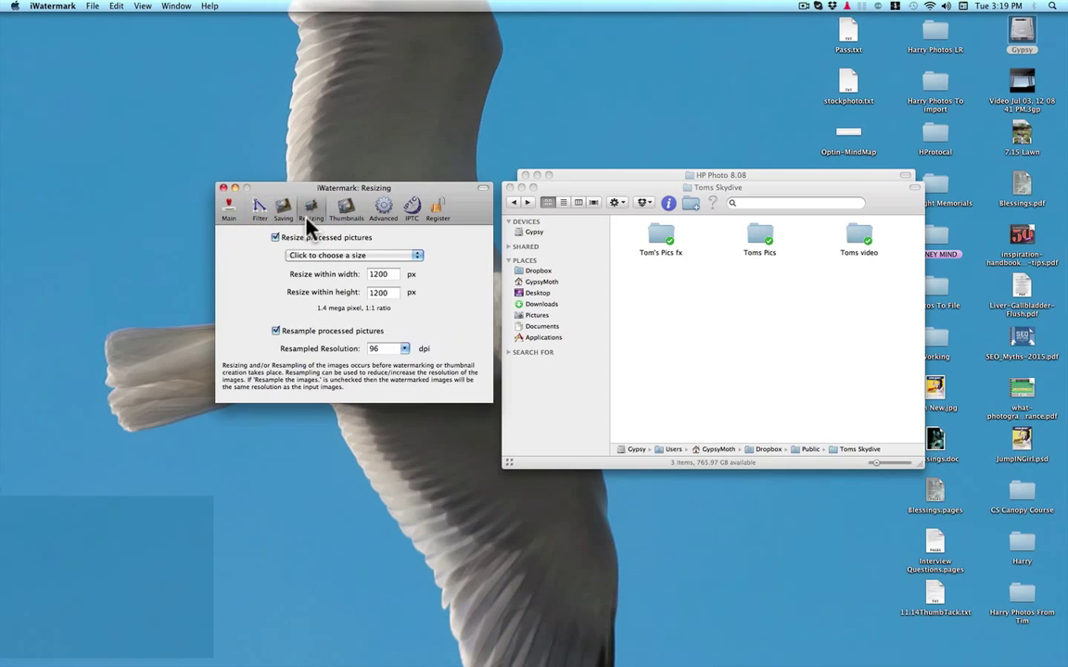
left_click(276, 238)
left_click(348, 210)
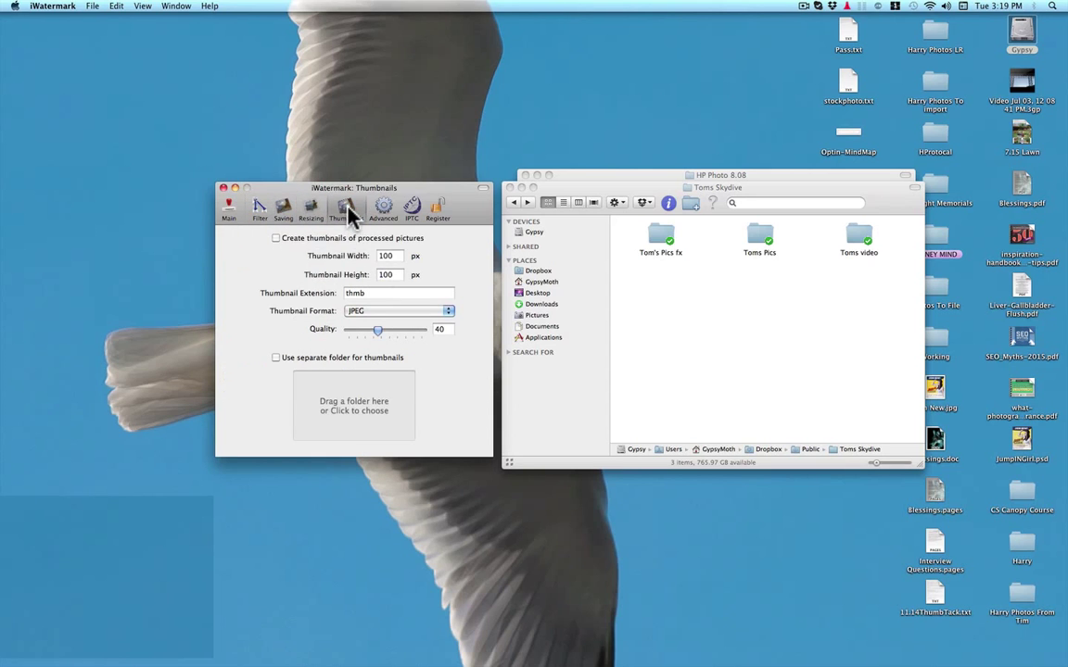
left_click(383, 209)
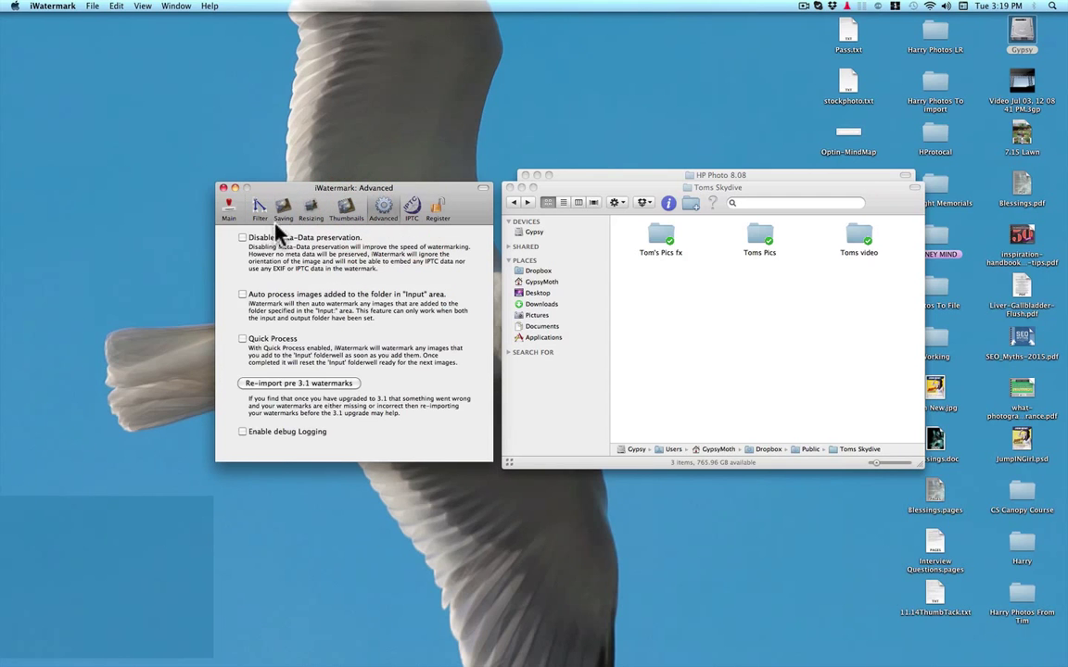
left_click(413, 211)
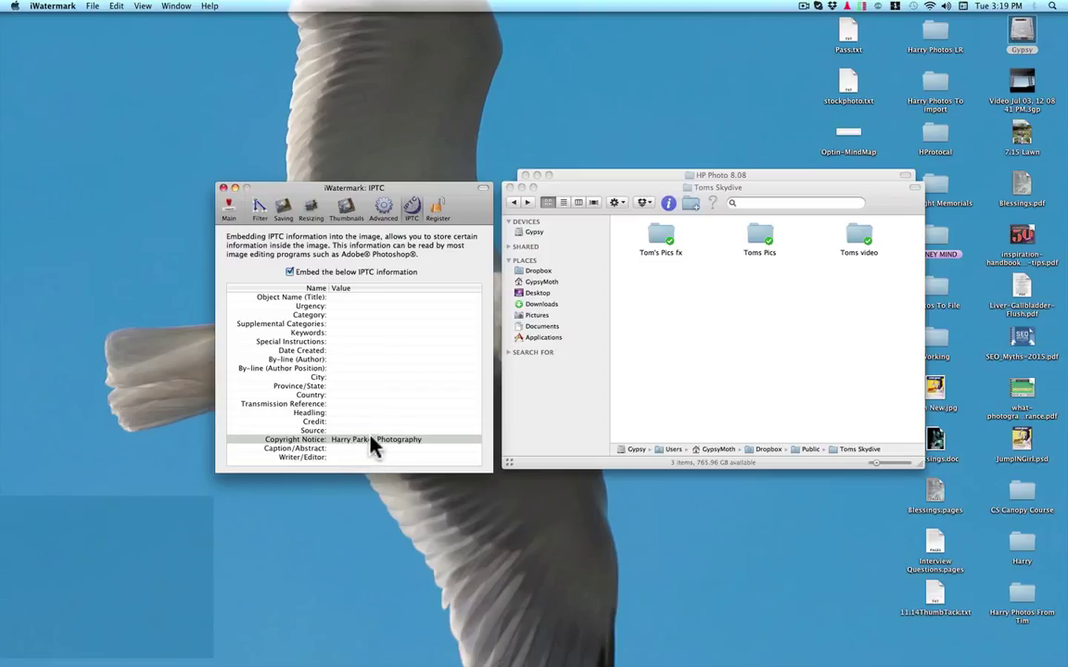
left_click(230, 211)
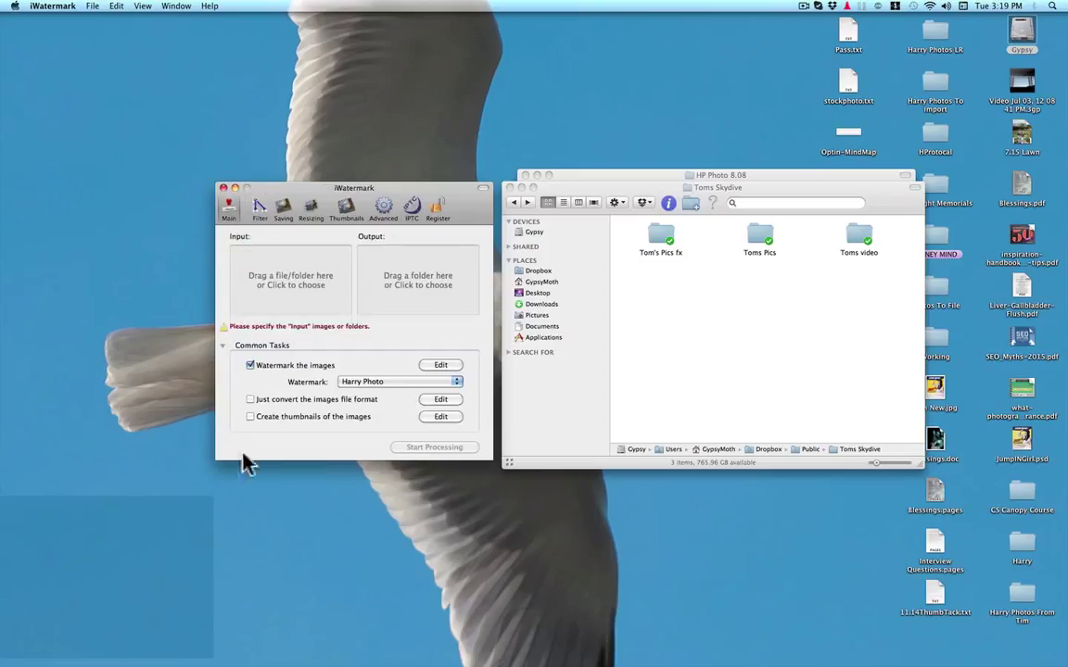
Set Toms Pics as input, Tom's Pics fx as output, and enable watermarking plus format conversion
left_click(250, 365)
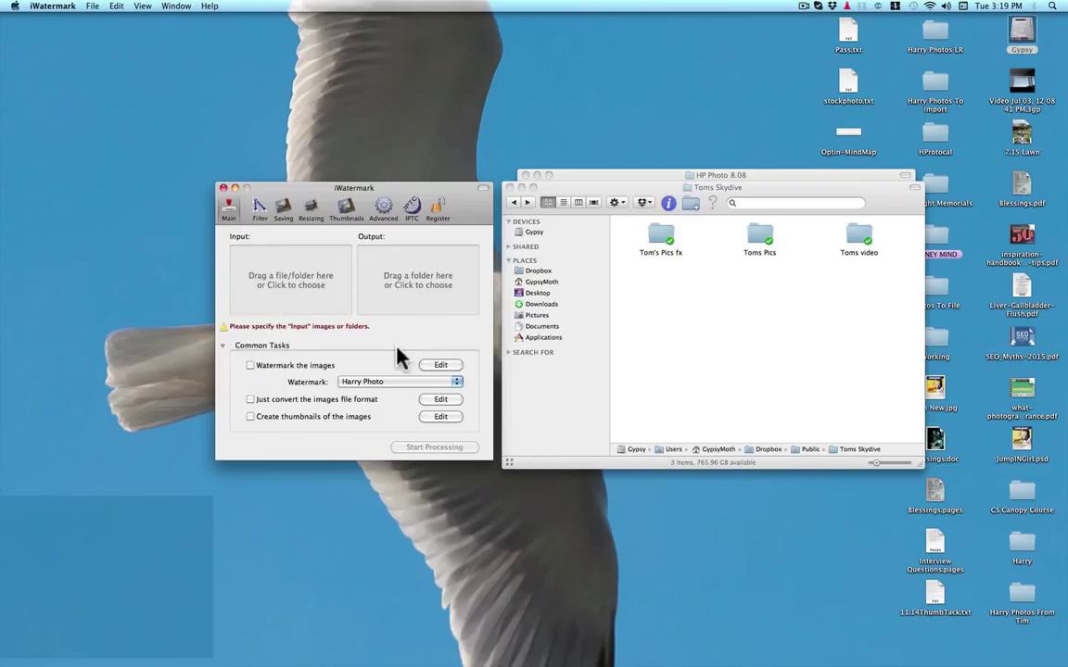
left_click(223, 348)
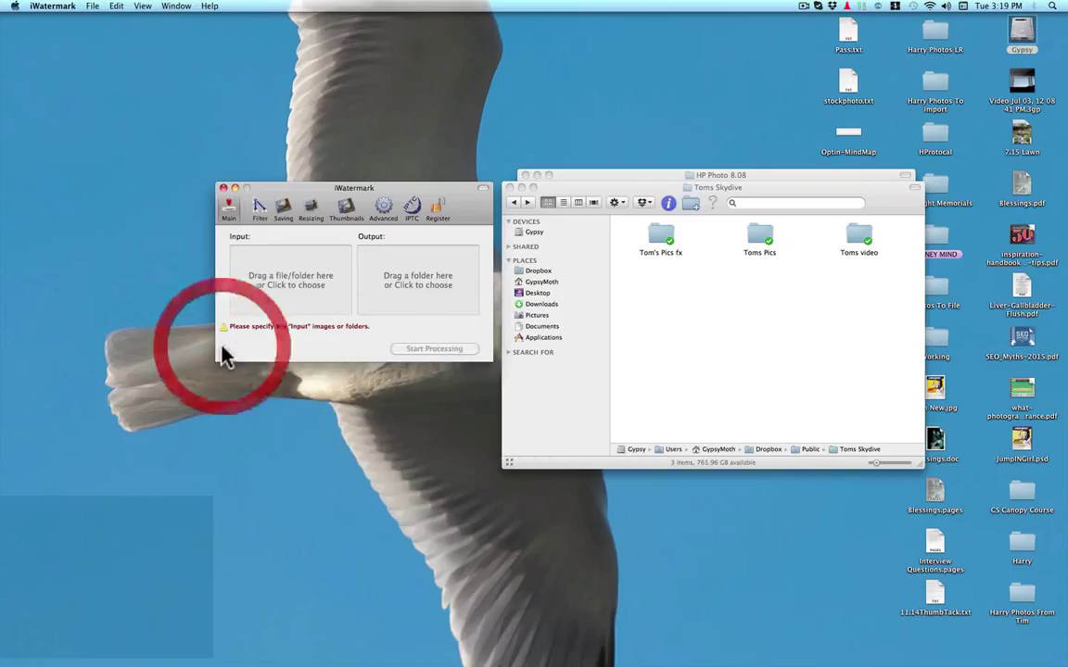
left_click(222, 347)
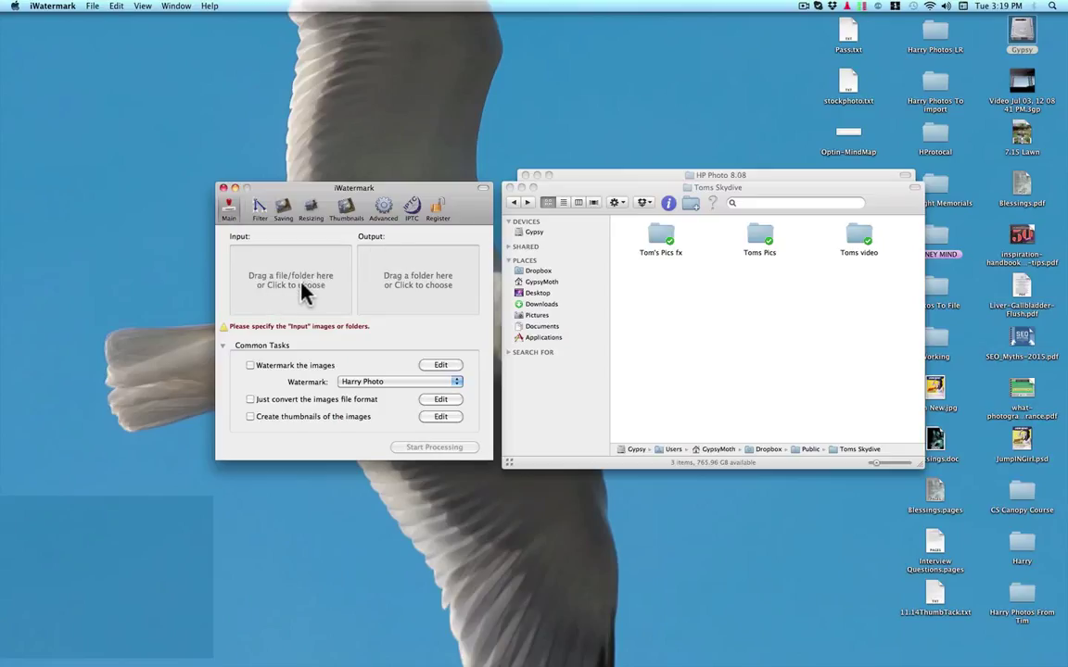
left_click(757, 235)
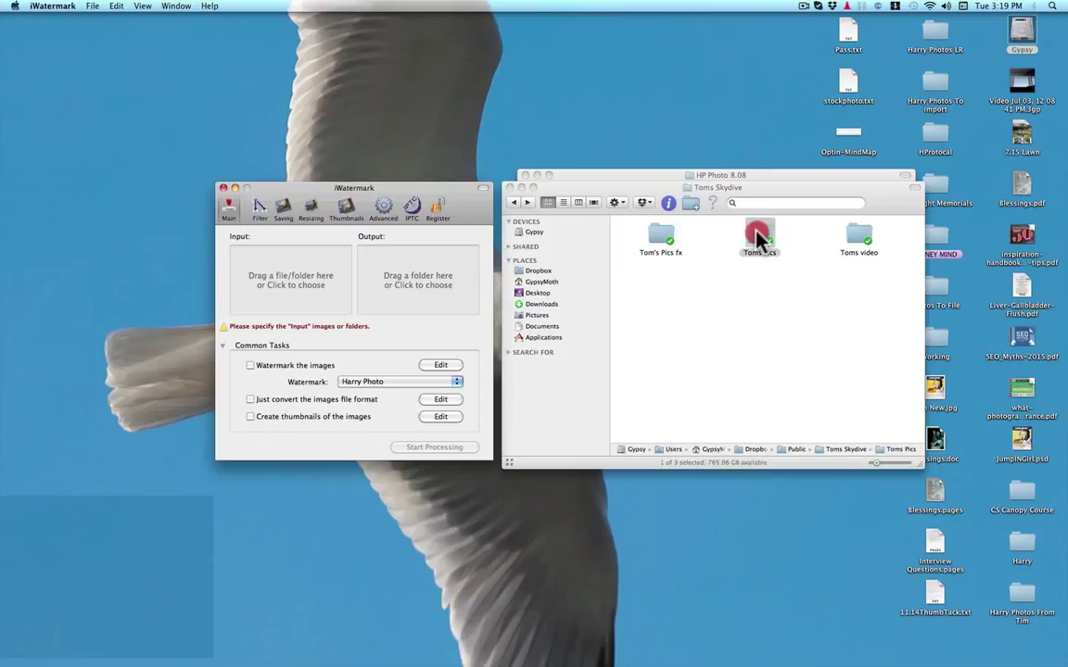
left_click_drag(758, 235, 296, 279)
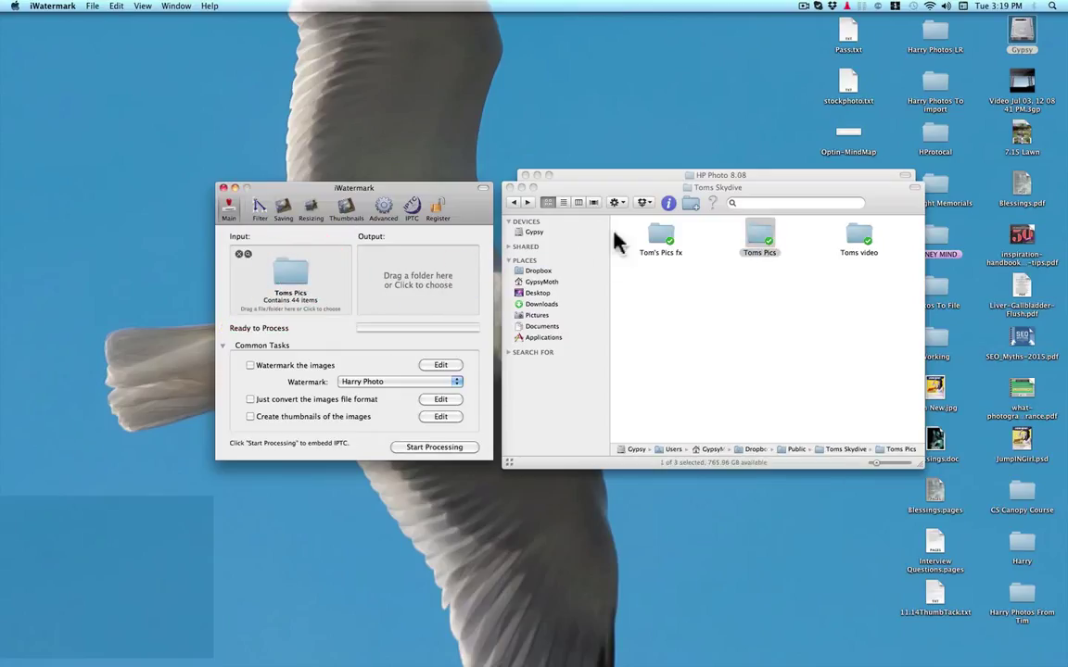
left_click_drag(660, 243, 453, 286)
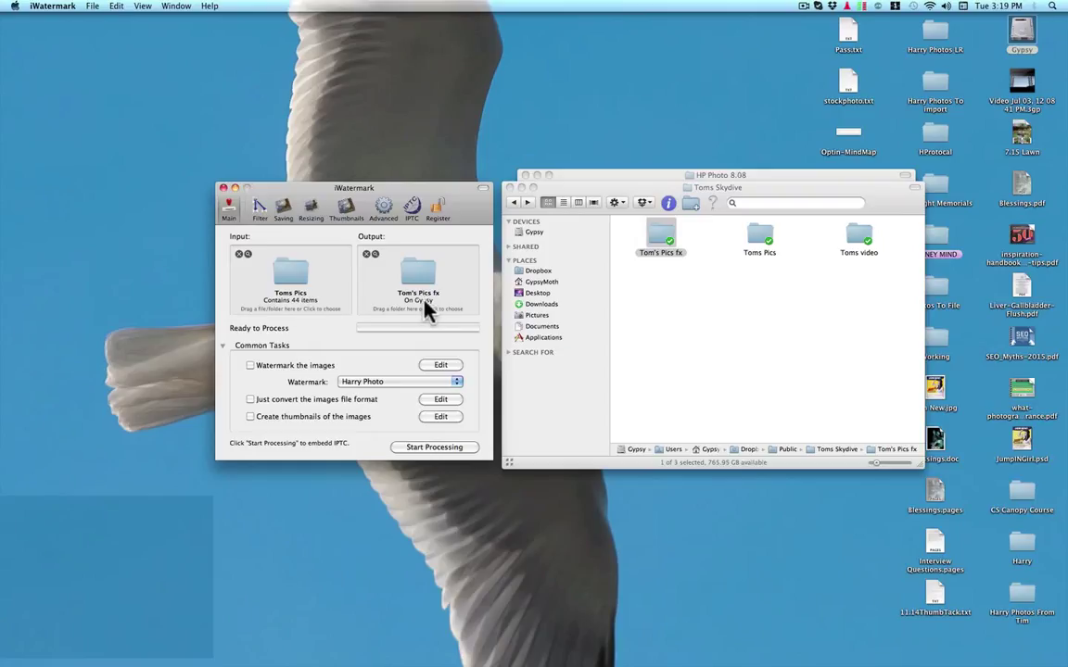
left_click(250, 366)
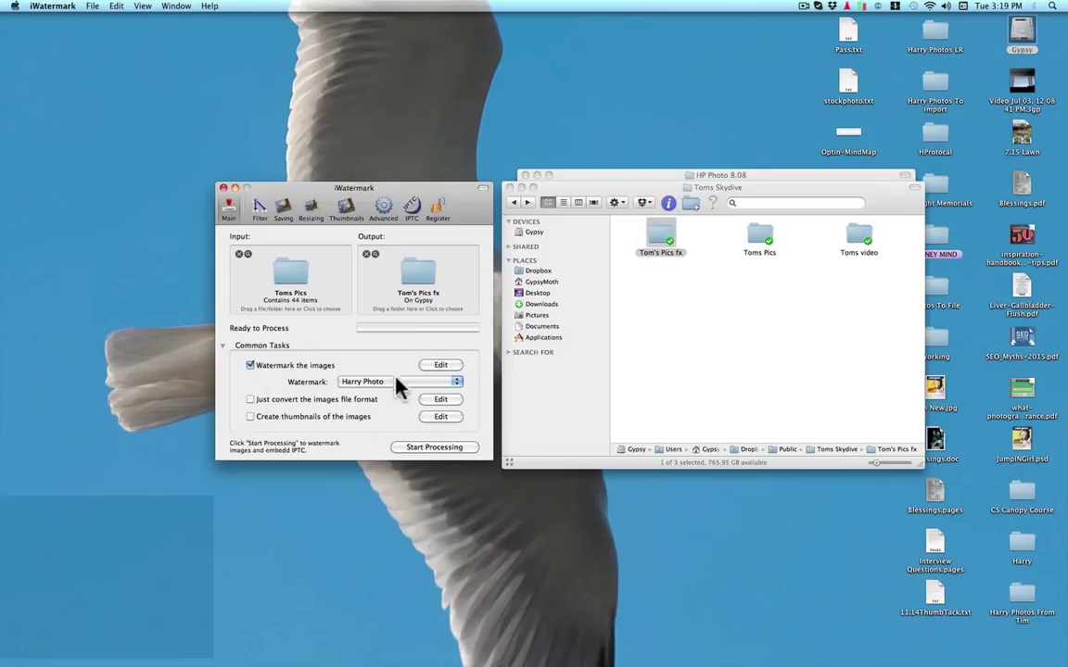
left_click(250, 401)
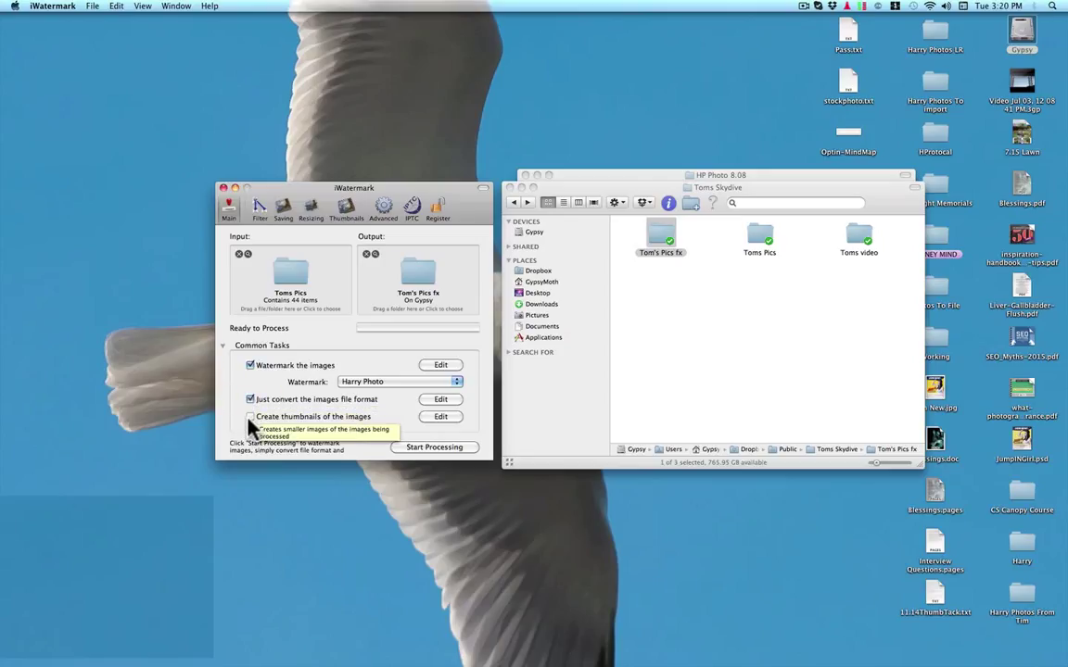
Look over the Filter, Saving, Resizing and Thumbnails panes, then return to Main settings
left_click(260, 208)
left_click(283, 208)
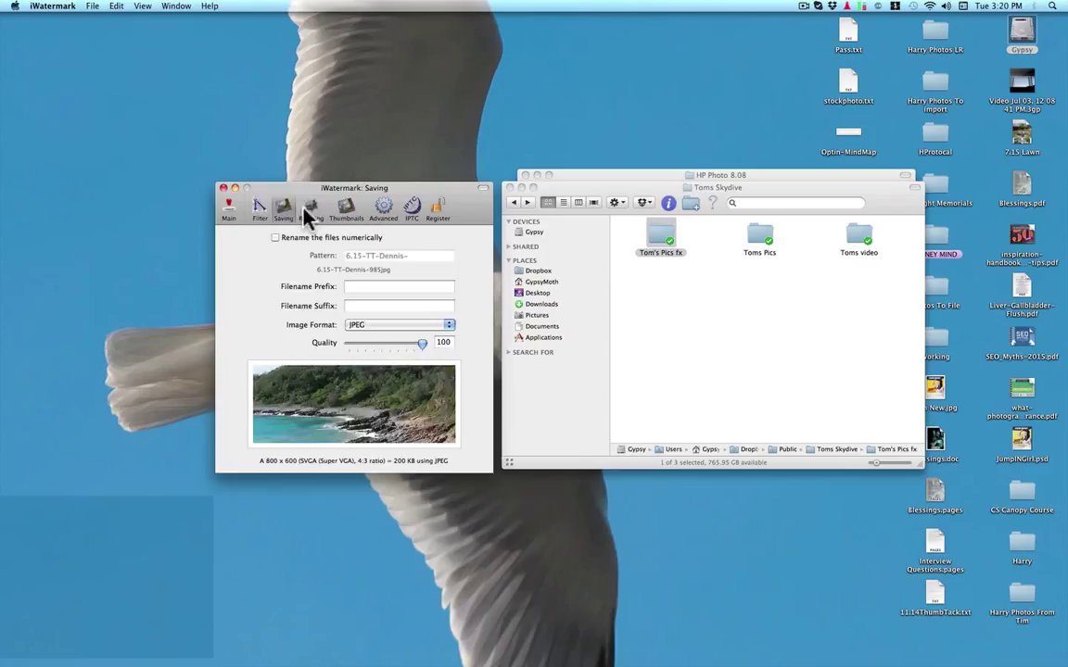
left_click(311, 208)
left_click(350, 215)
left_click(229, 211)
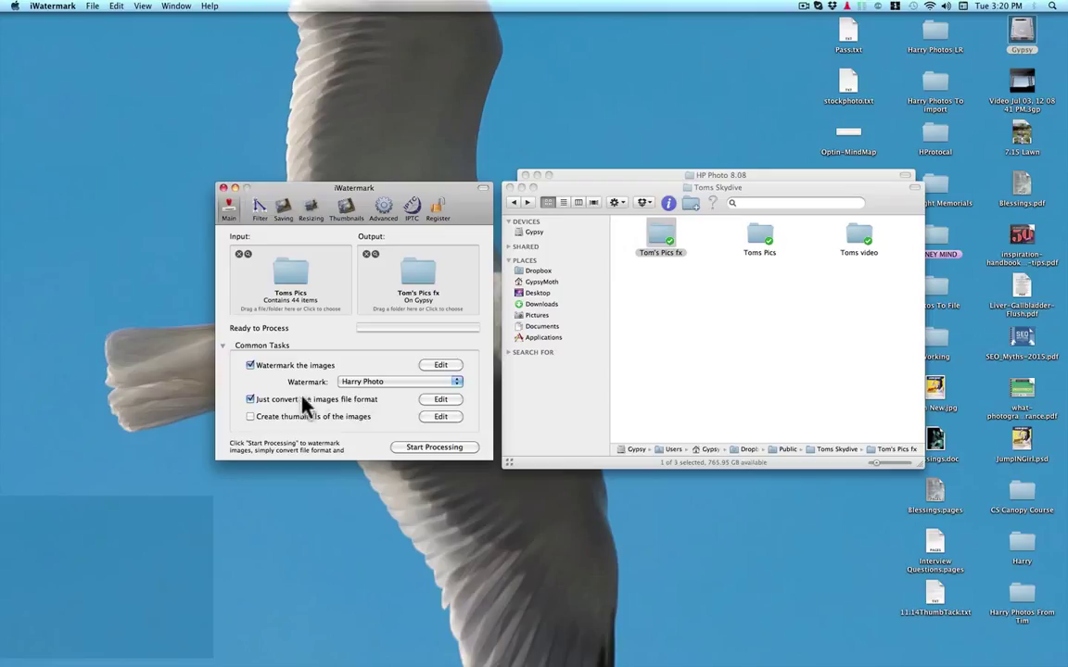
In the conversion settings, turn on resizing and resampling, keeping resolution at 96 dpi
left_click(440, 401)
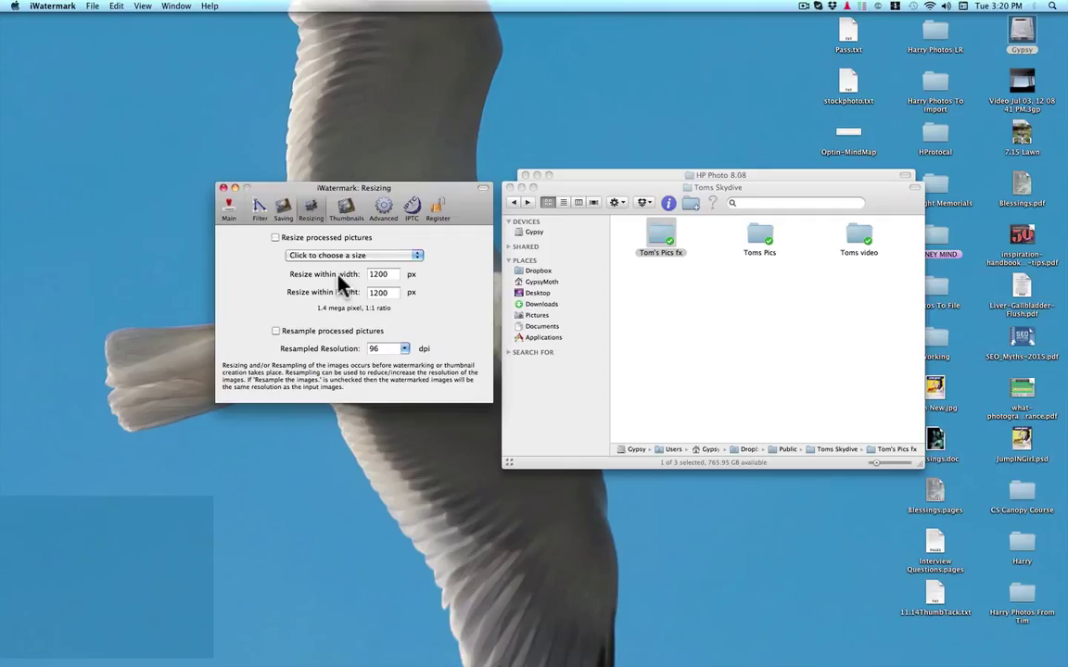
left_click(275, 237)
left_click(417, 254)
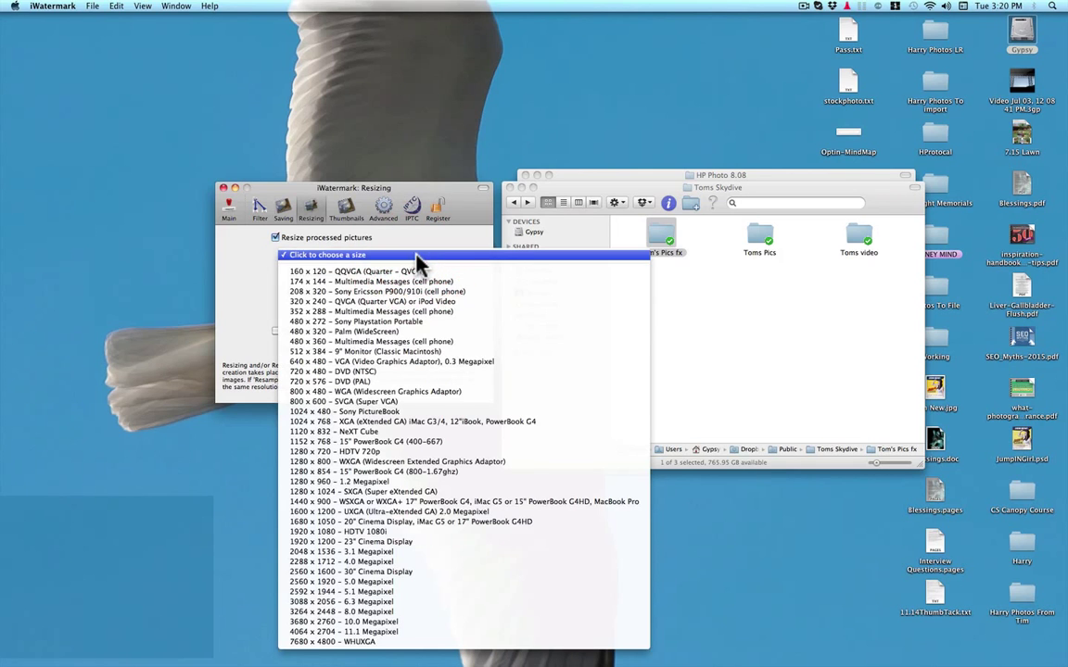
left_click(417, 261)
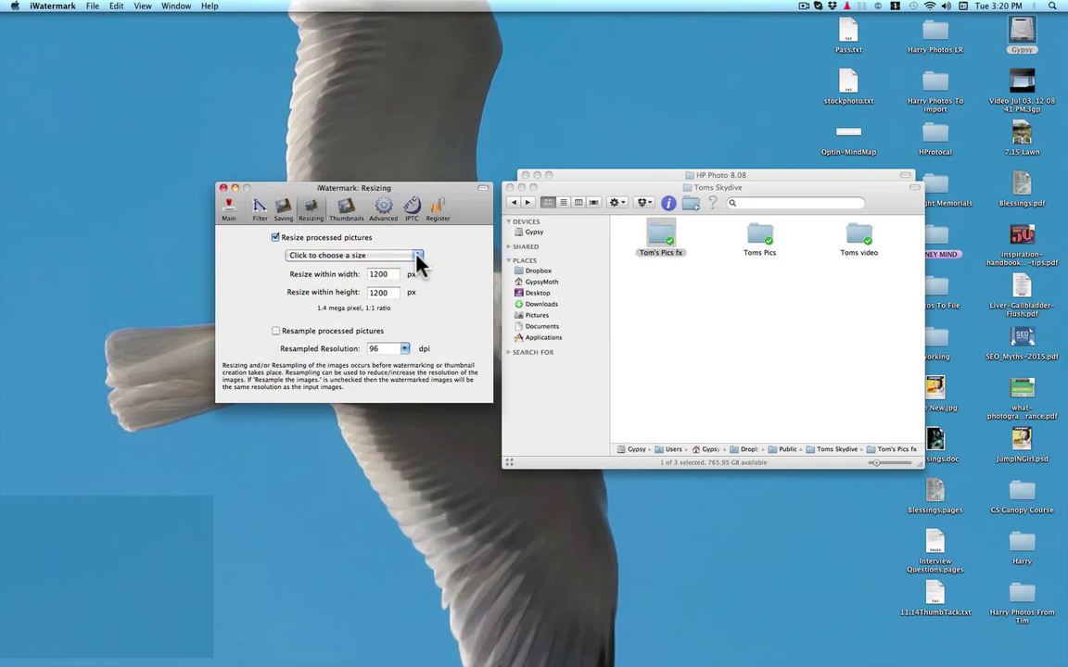
left_click(276, 331)
left_click(404, 350)
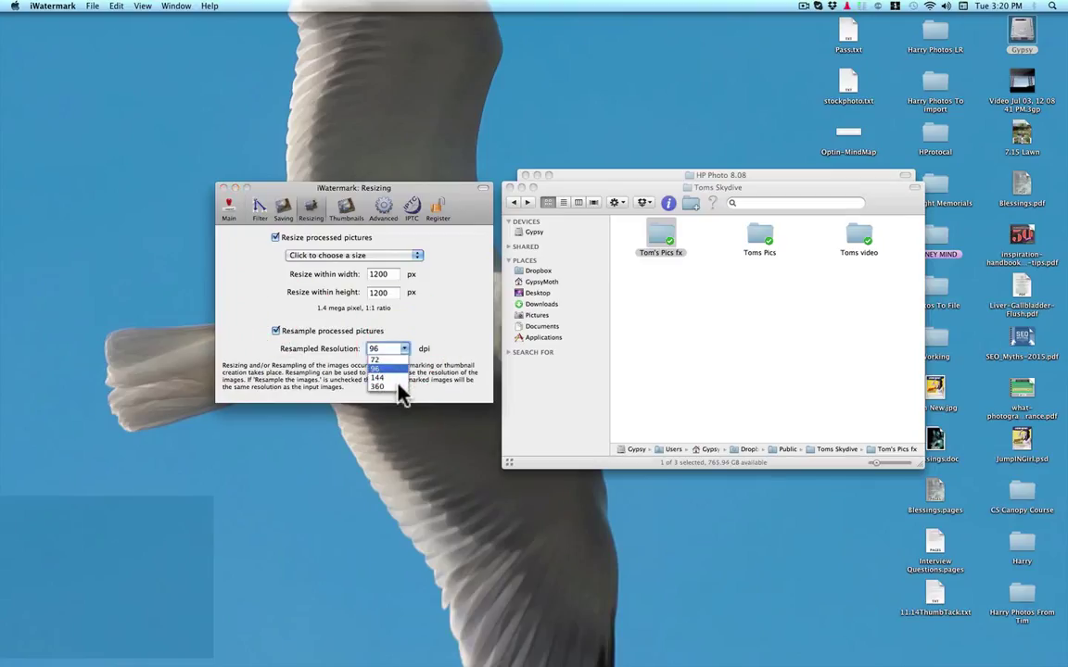
left_click(452, 286)
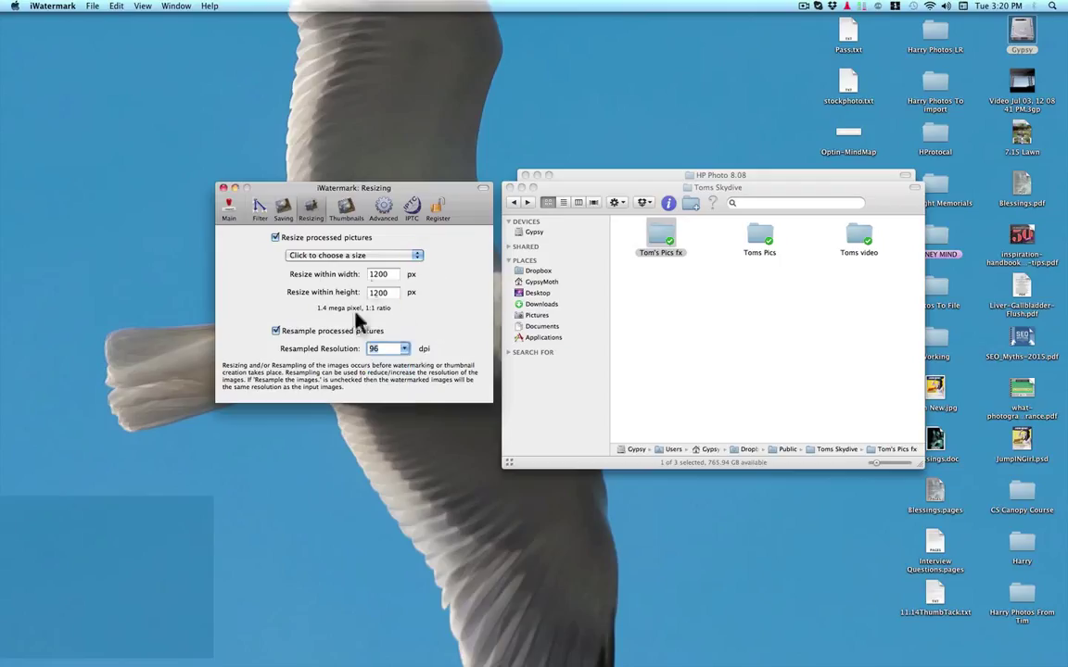
Lower JPEG quality from 100 to 80 and leave numeric renaming off
left_click(284, 210)
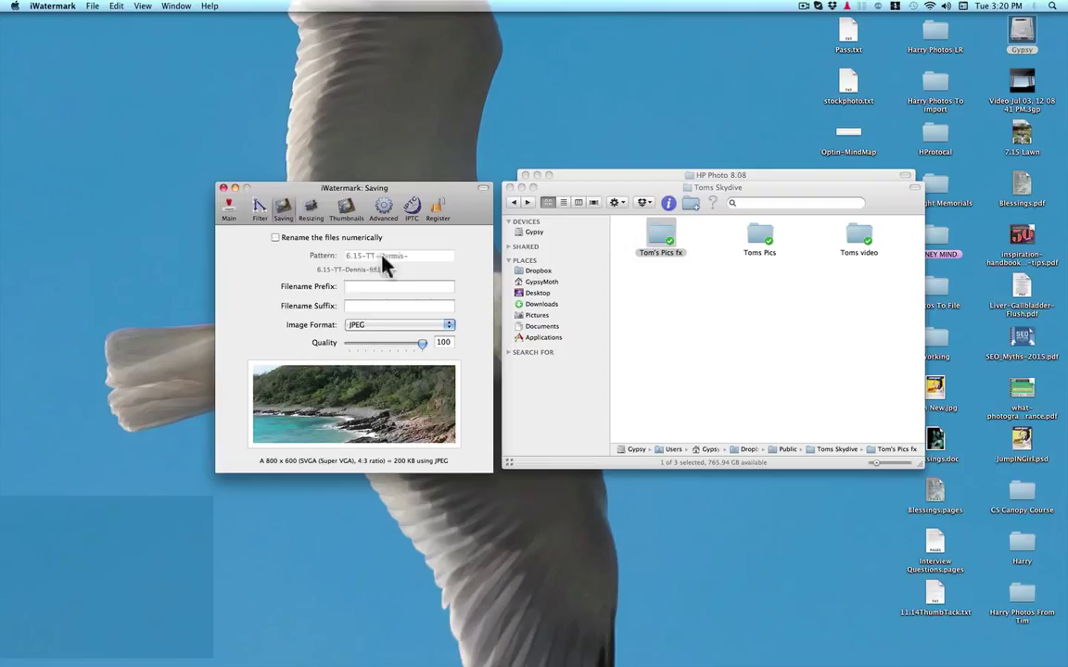
left_click(431, 343)
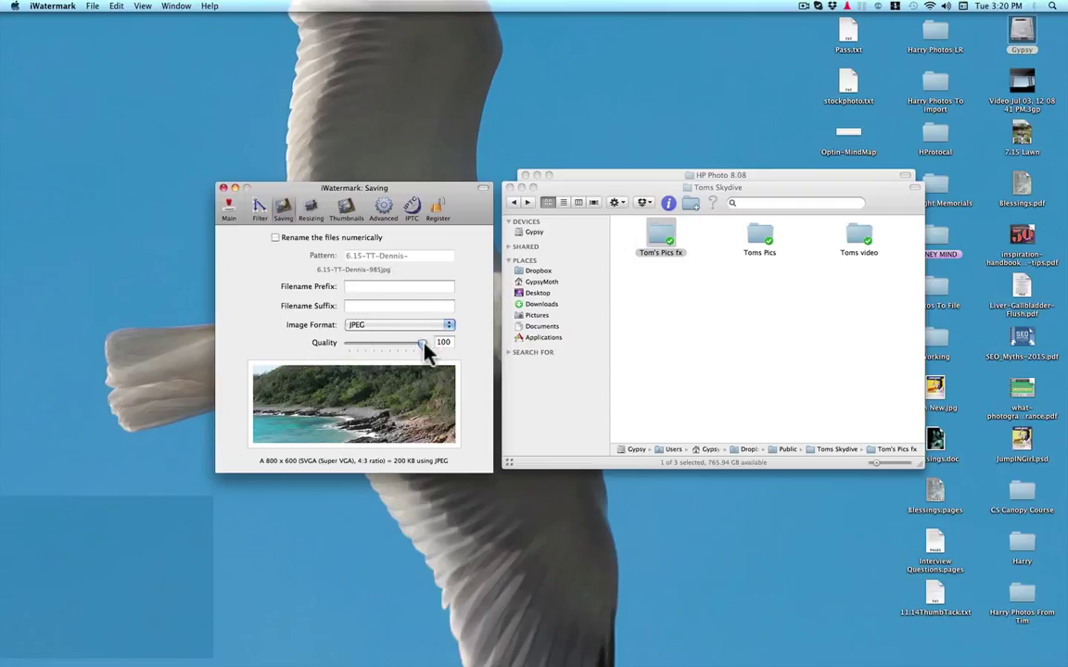
left_click(423, 343)
left_click_drag(425, 346, 409, 345)
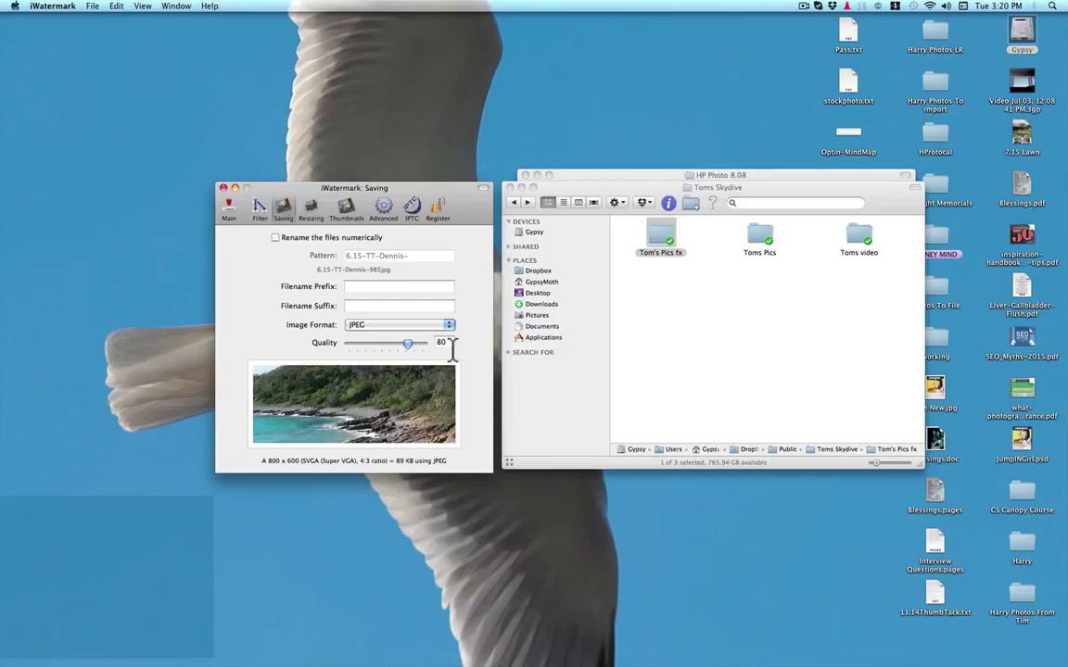
left_click(274, 238)
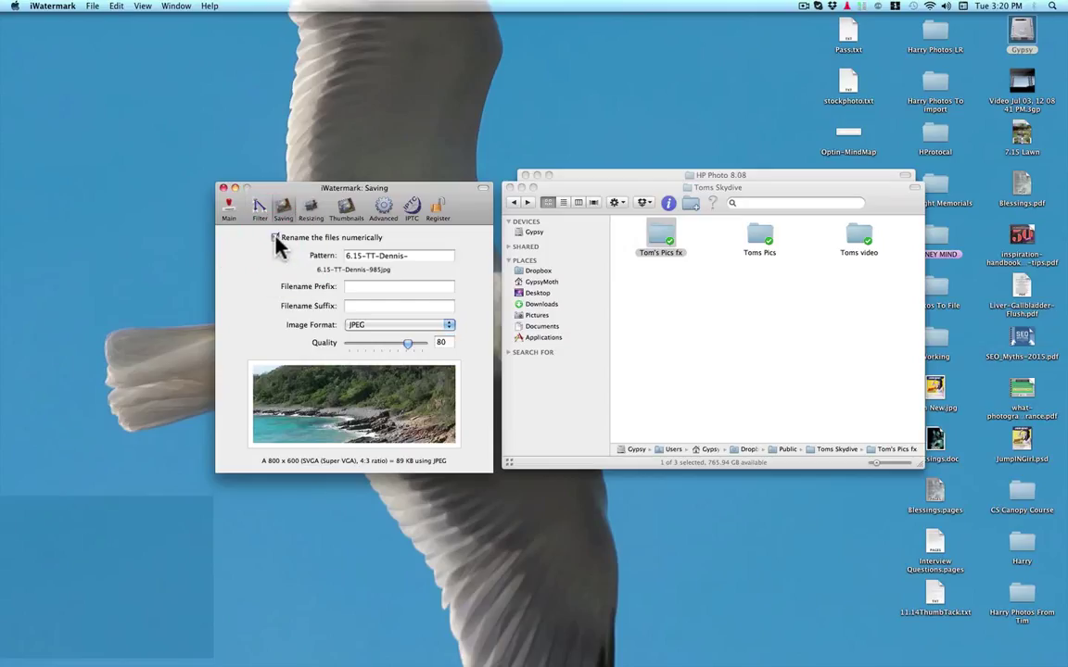
left_click(275, 238)
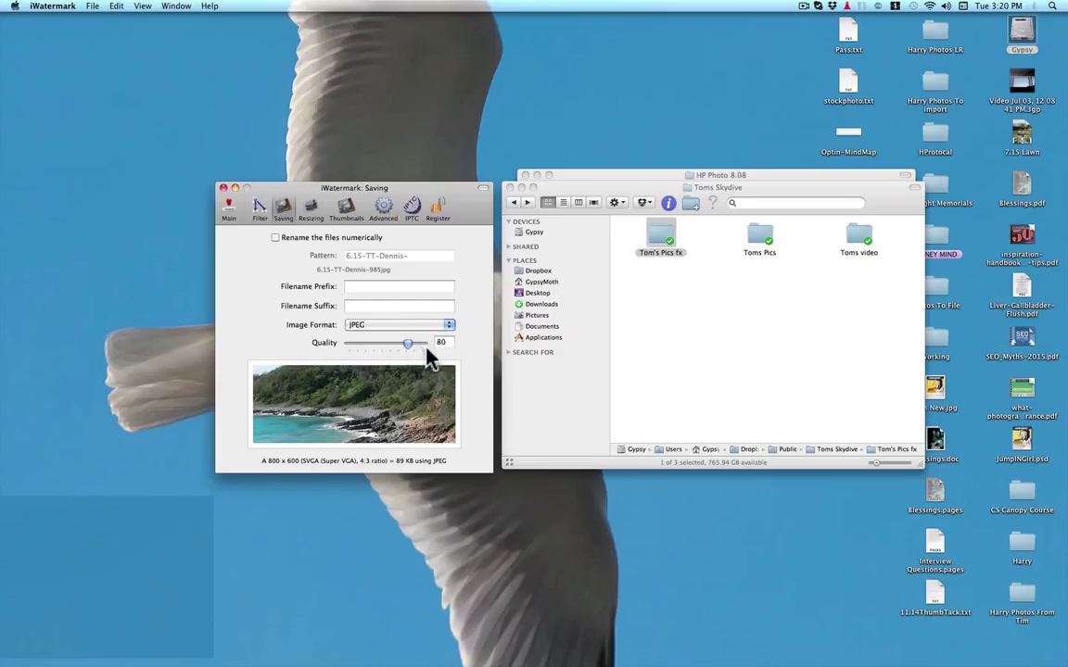
Check the Filter, Saving, Resizing and Thumbnails panes, then go back to the Main overview
left_click(260, 209)
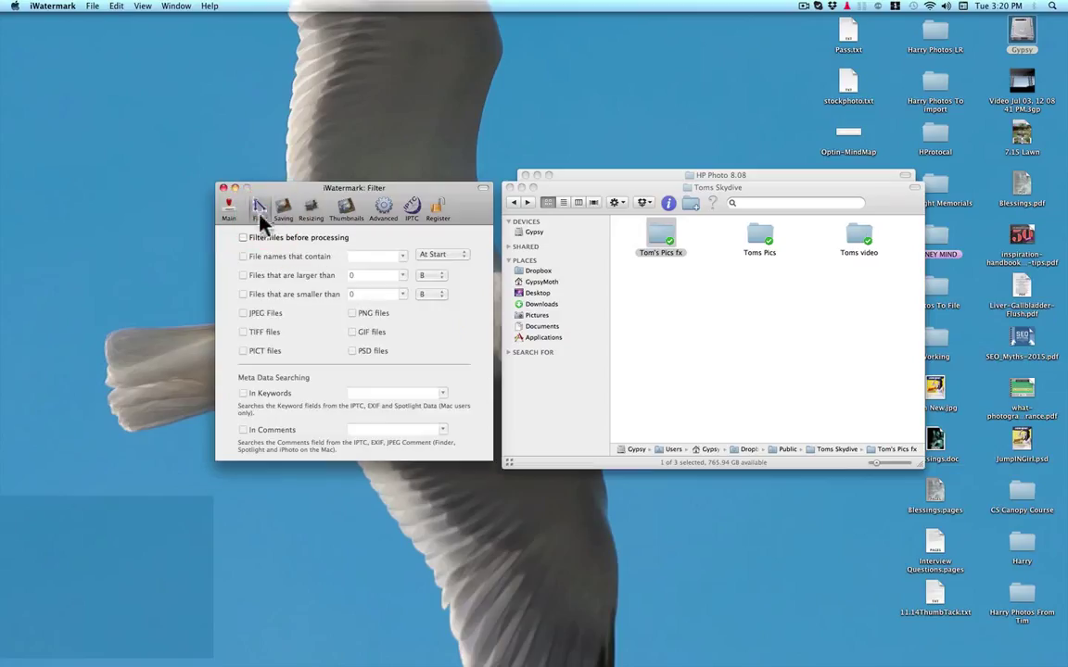
left_click(285, 211)
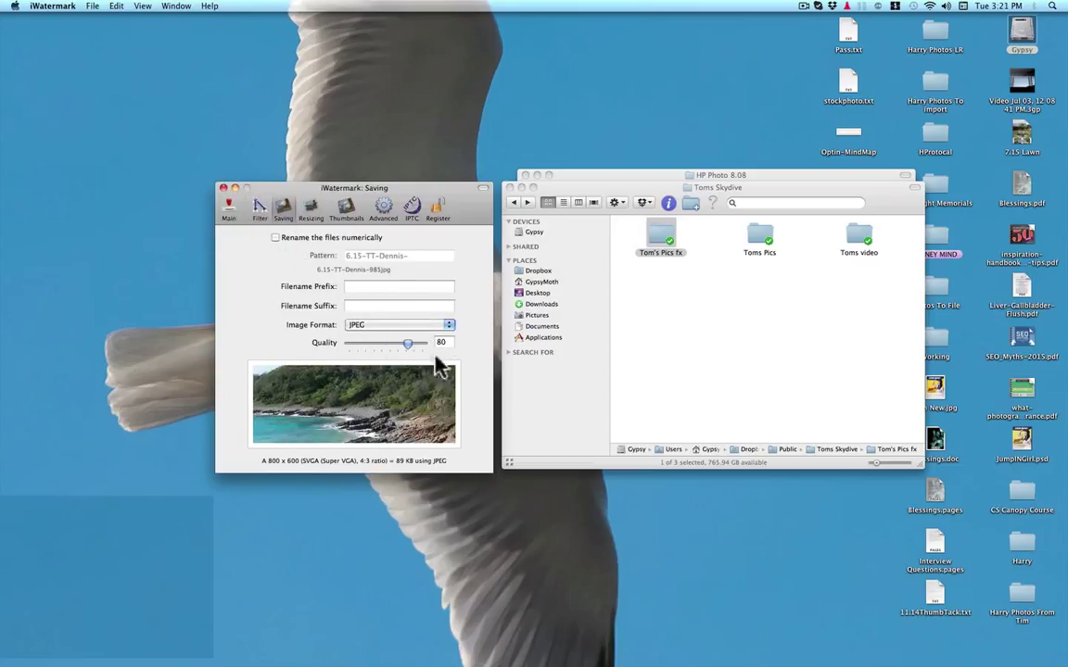
left_click(312, 209)
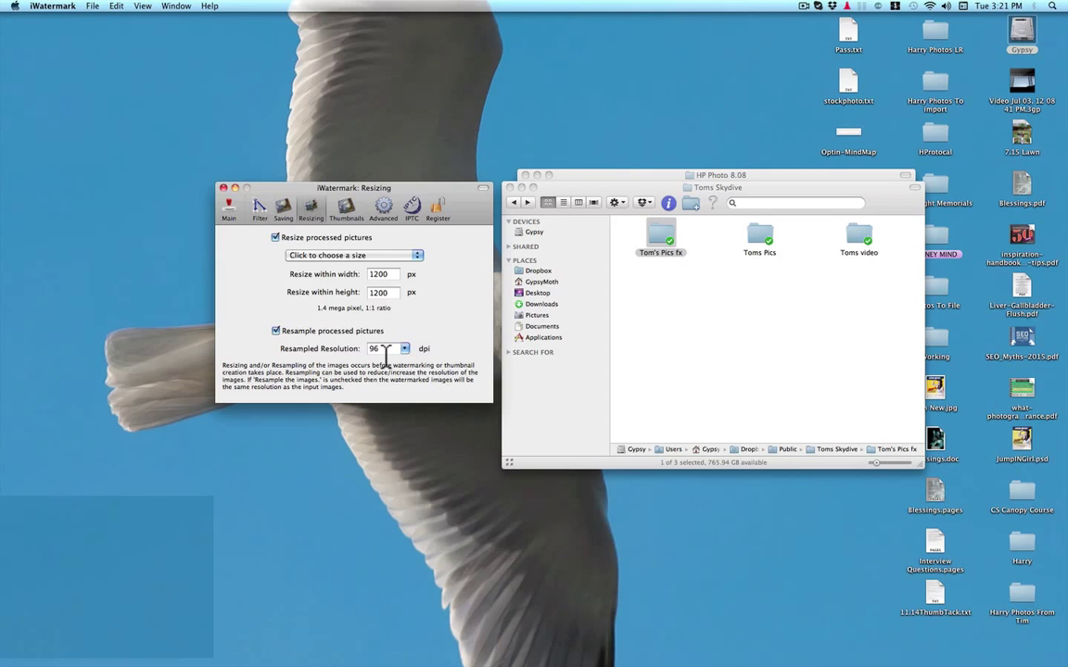
left_click(346, 208)
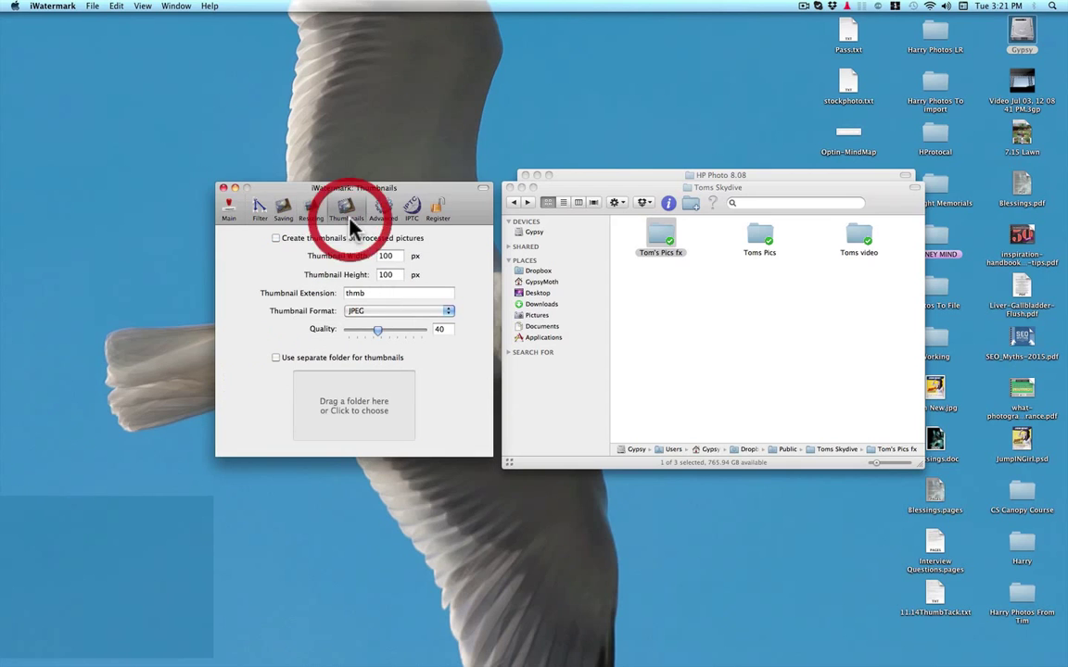
left_click(229, 210)
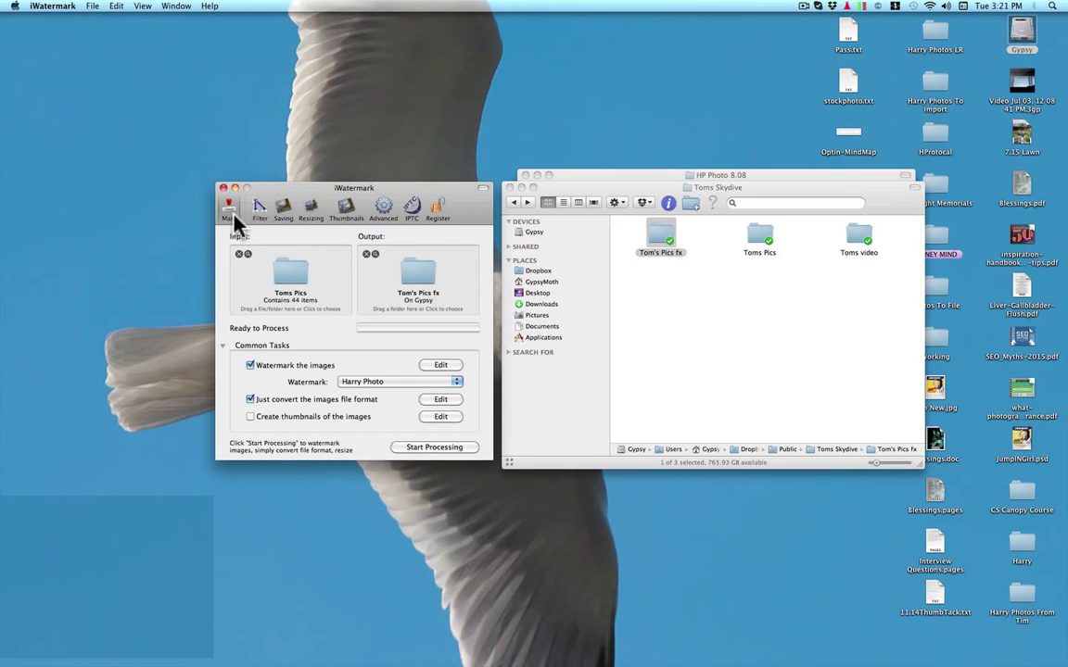
Enable 'Just convert the images file format', check its Edit settings, and return to Main
left_click(249, 398)
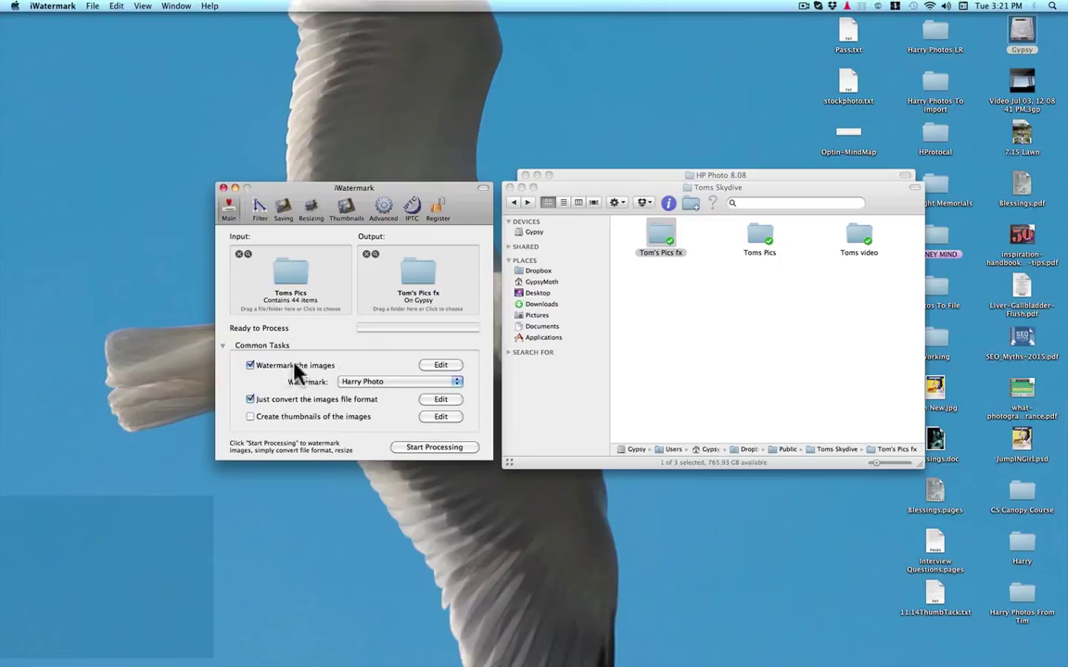
left_click(439, 402)
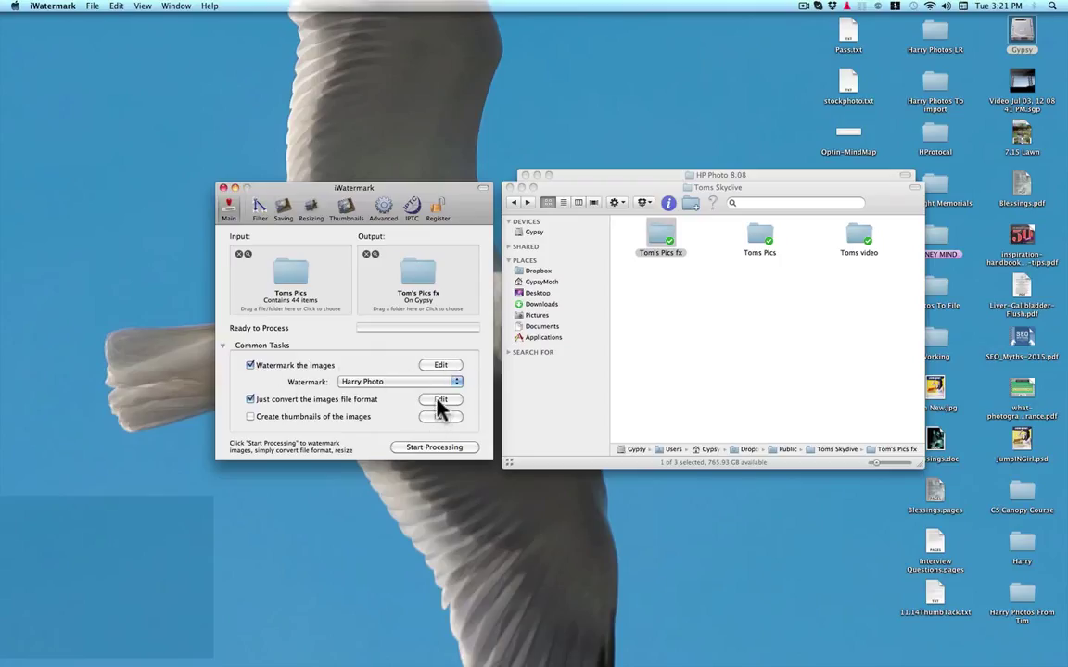
left_click(440, 404)
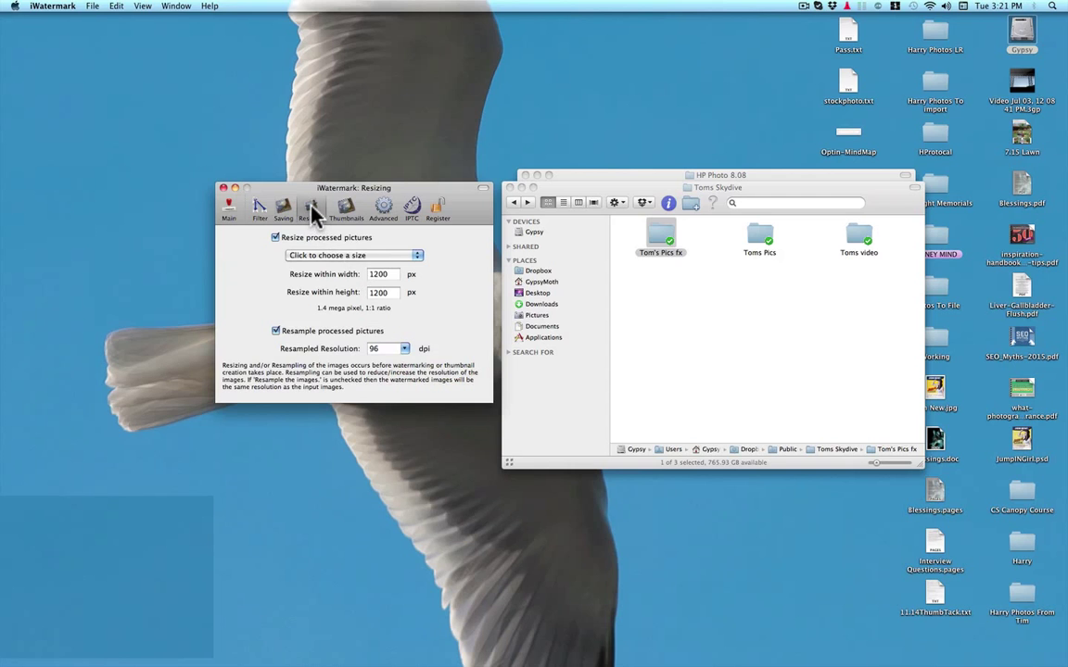
left_click(229, 210)
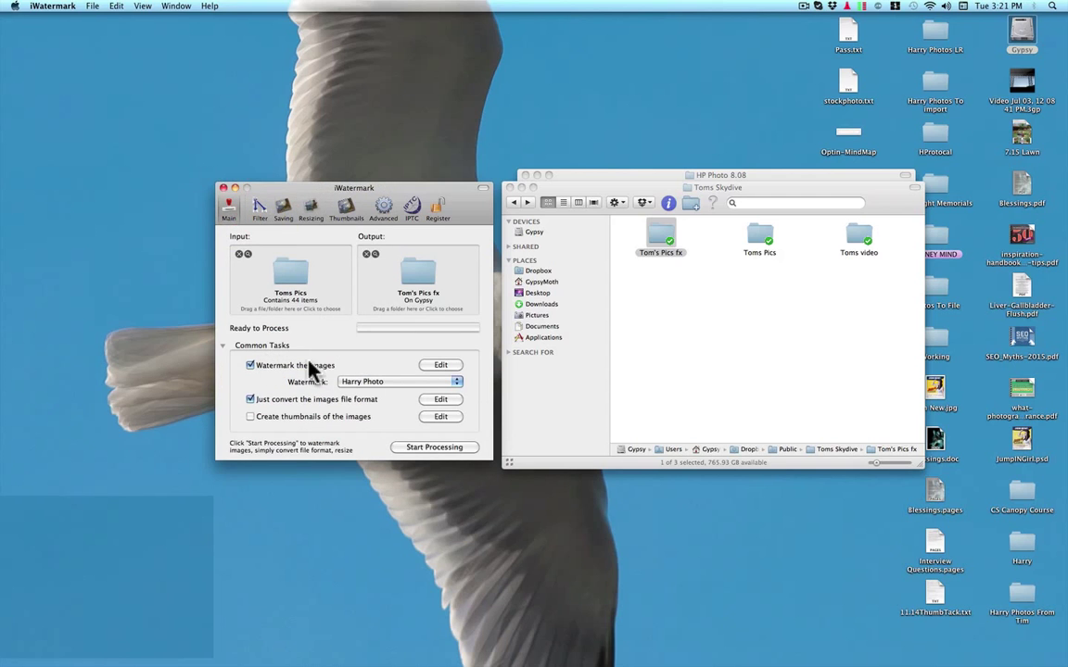
Open the Harry Photo watermark editor and drop the logo picture, leaving it text-only
left_click(431, 366)
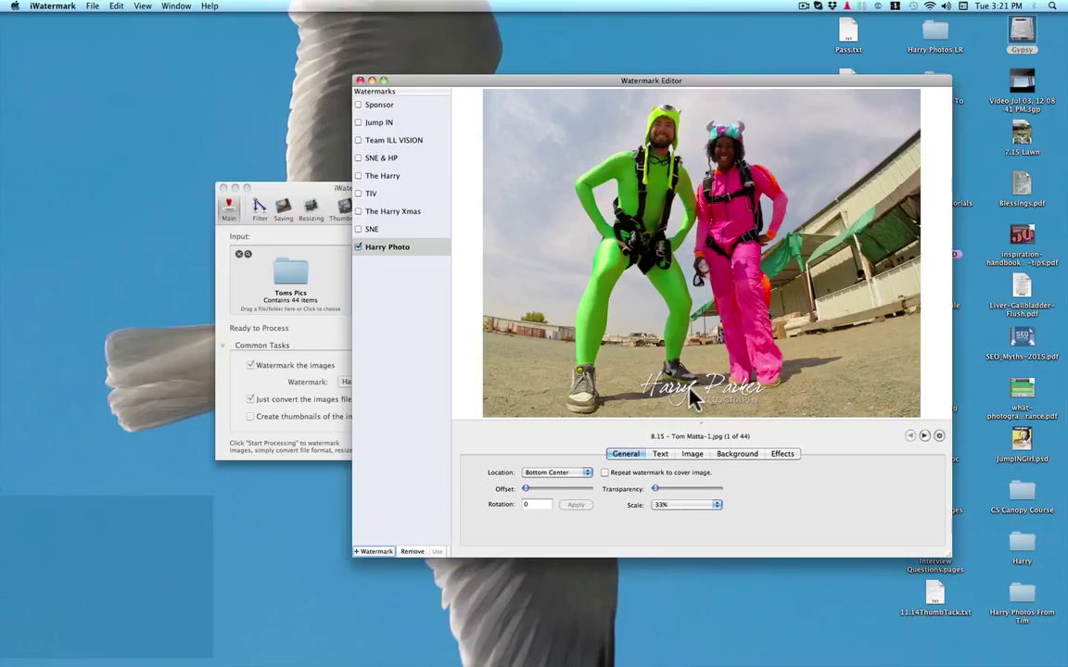
left_click(693, 454)
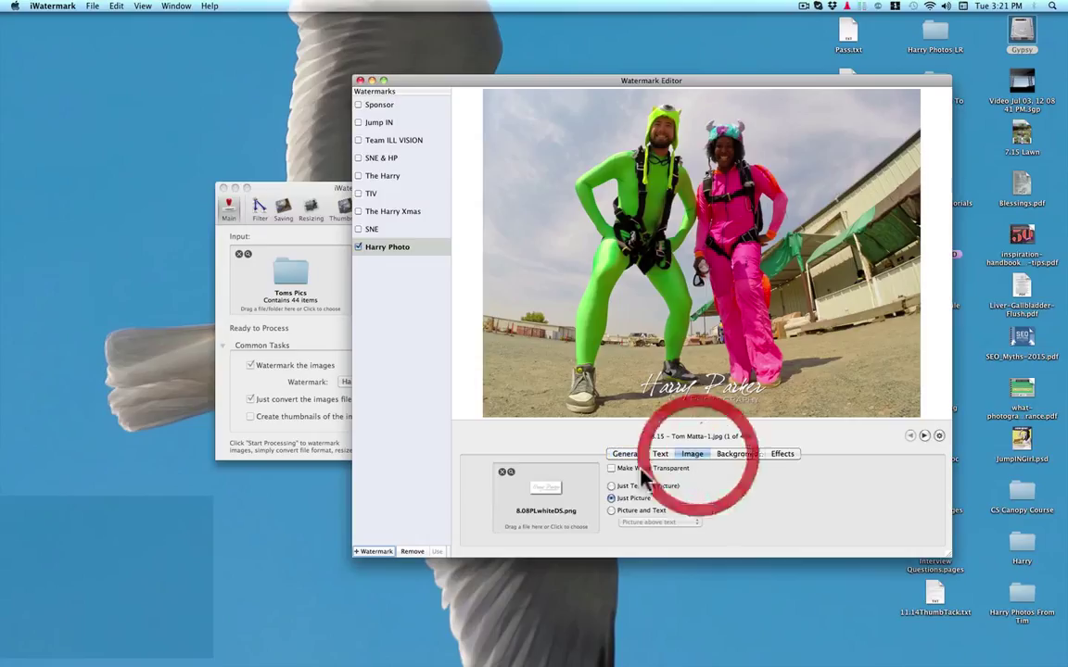
left_click(499, 474)
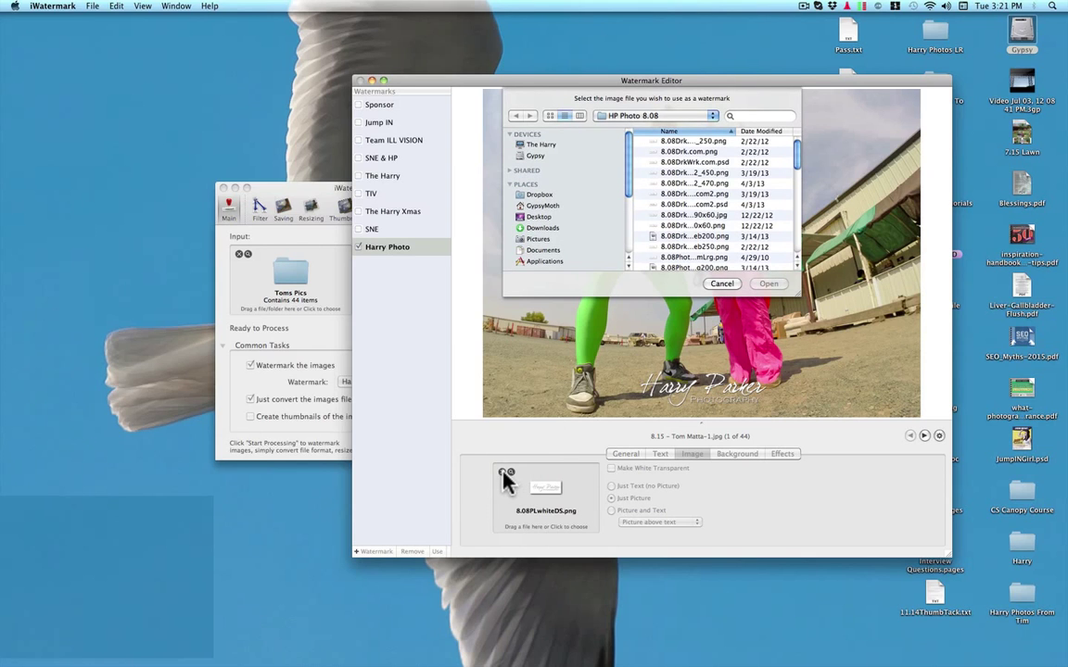
key("Escape")
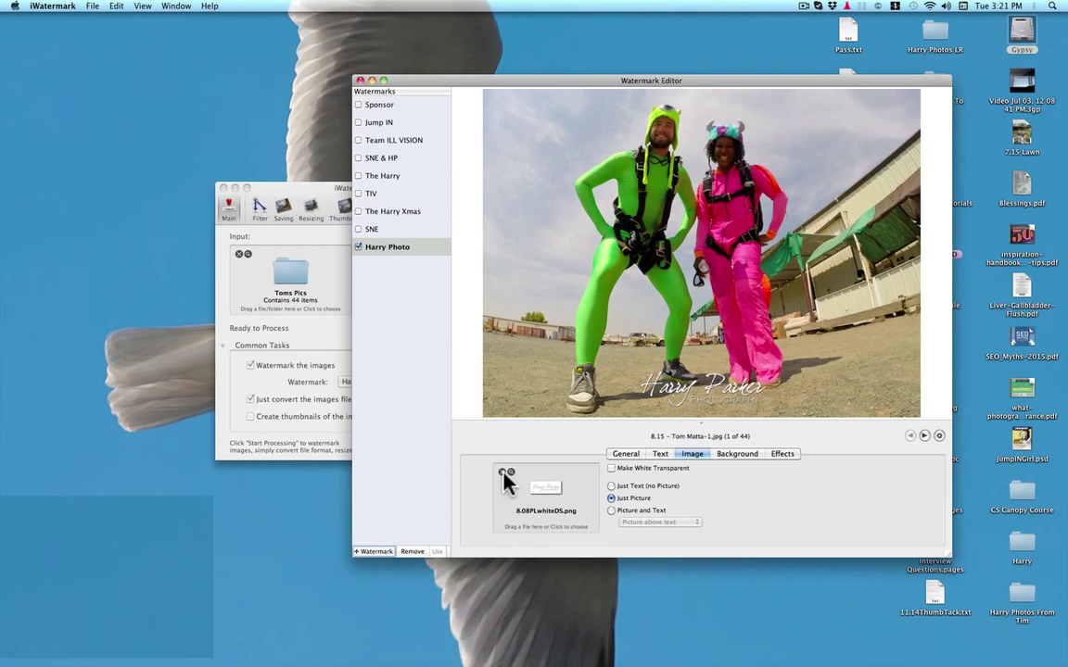
Set the watermark text to Harry Parker Photography and apply it
left_click(616, 456)
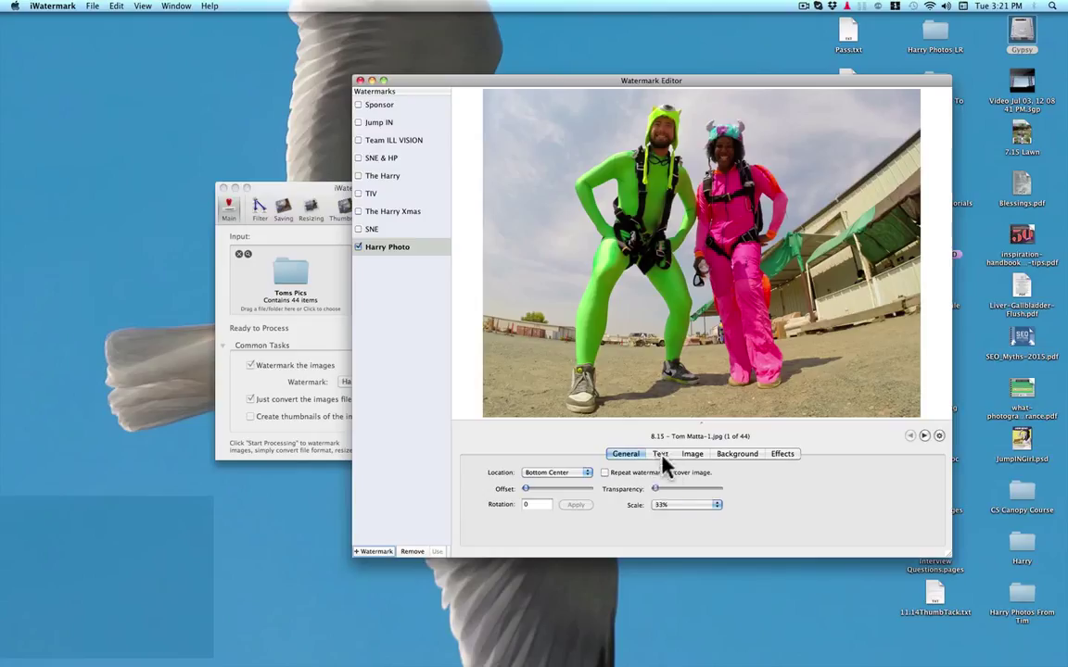
left_click(660, 456)
type("Harry Parker Photography")
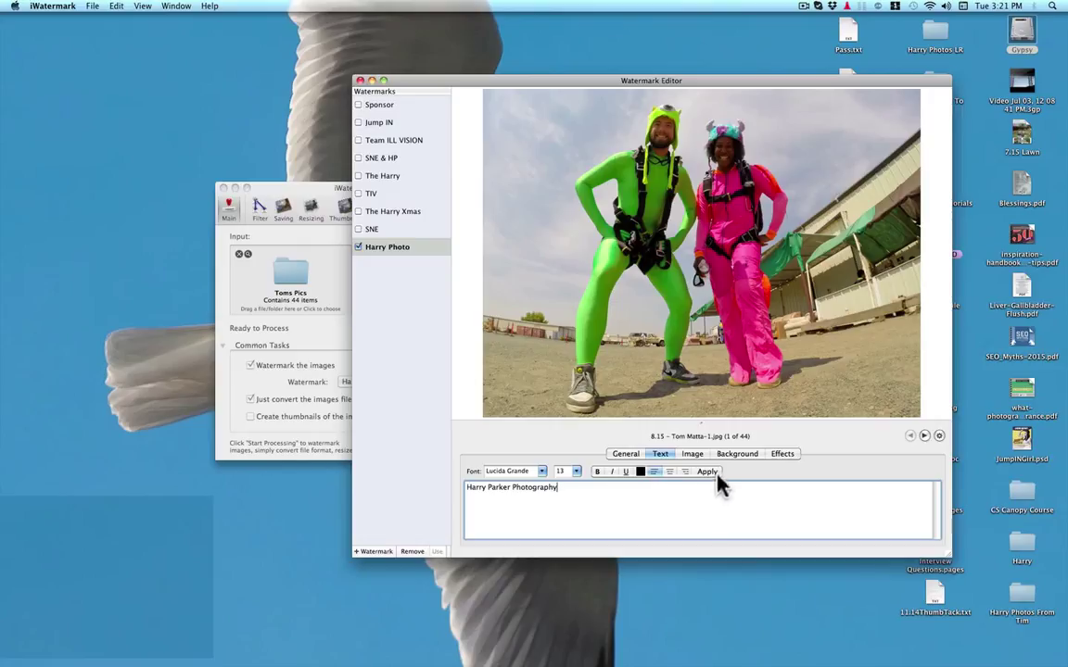
left_click(709, 473)
Change the watermark text size to 144 and apply it
left_click(576, 472)
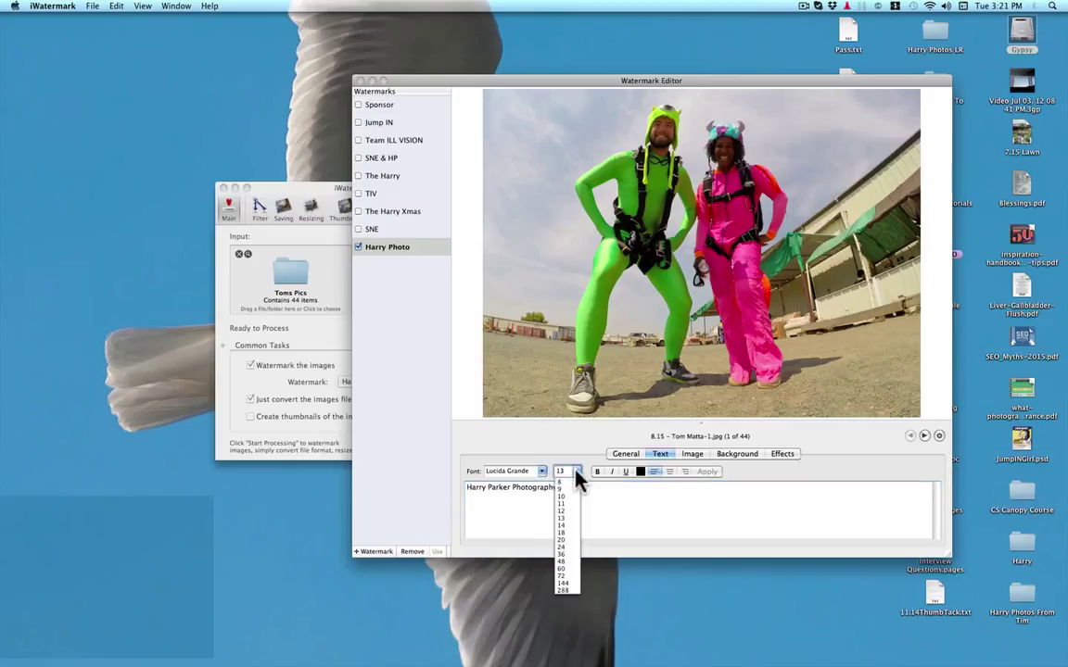
left_click(564, 583)
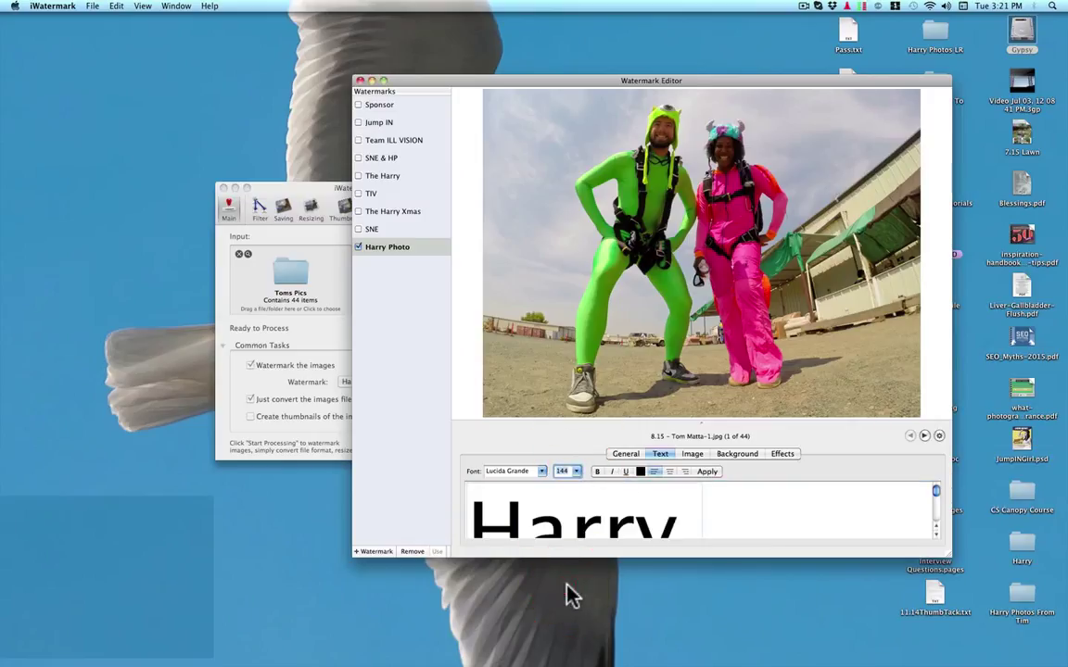
left_click(708, 475)
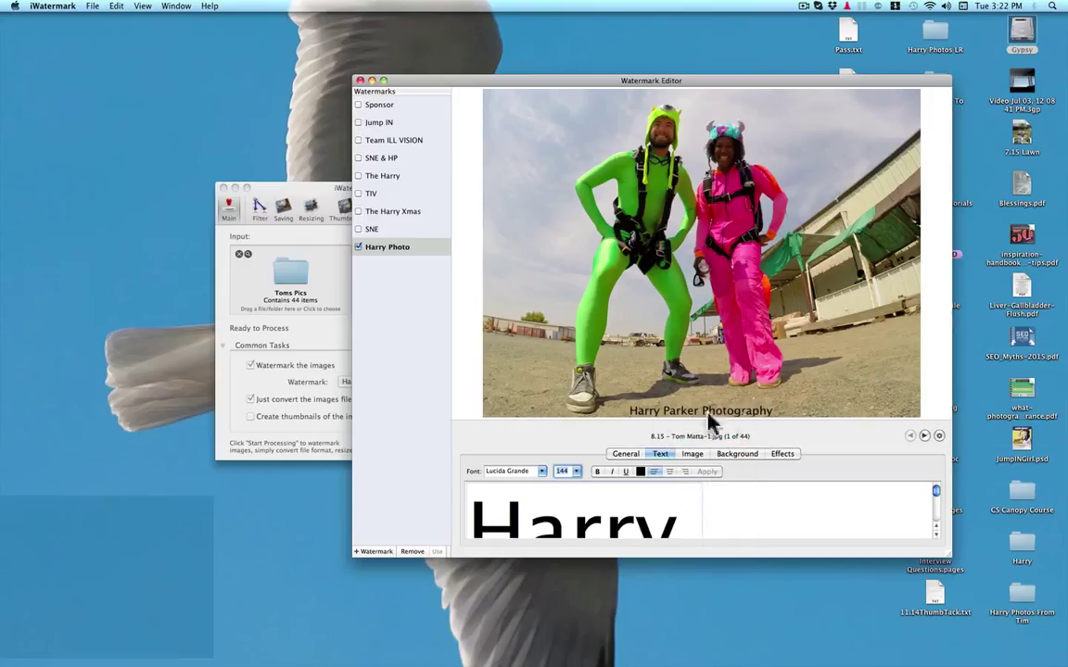
left_click(575, 471)
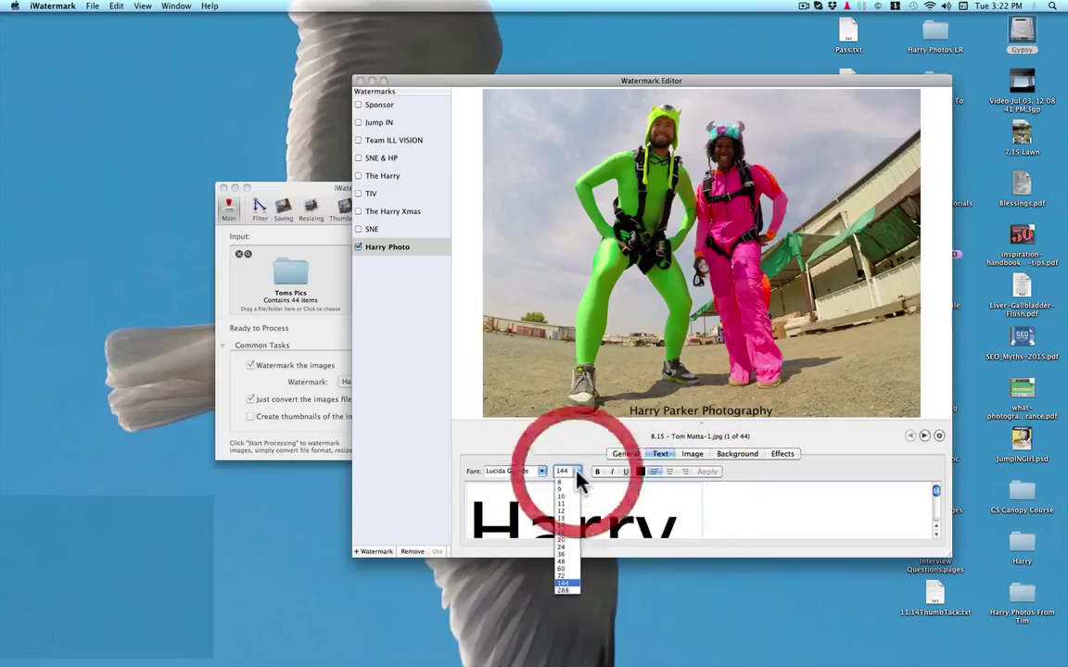
left_click(576, 474)
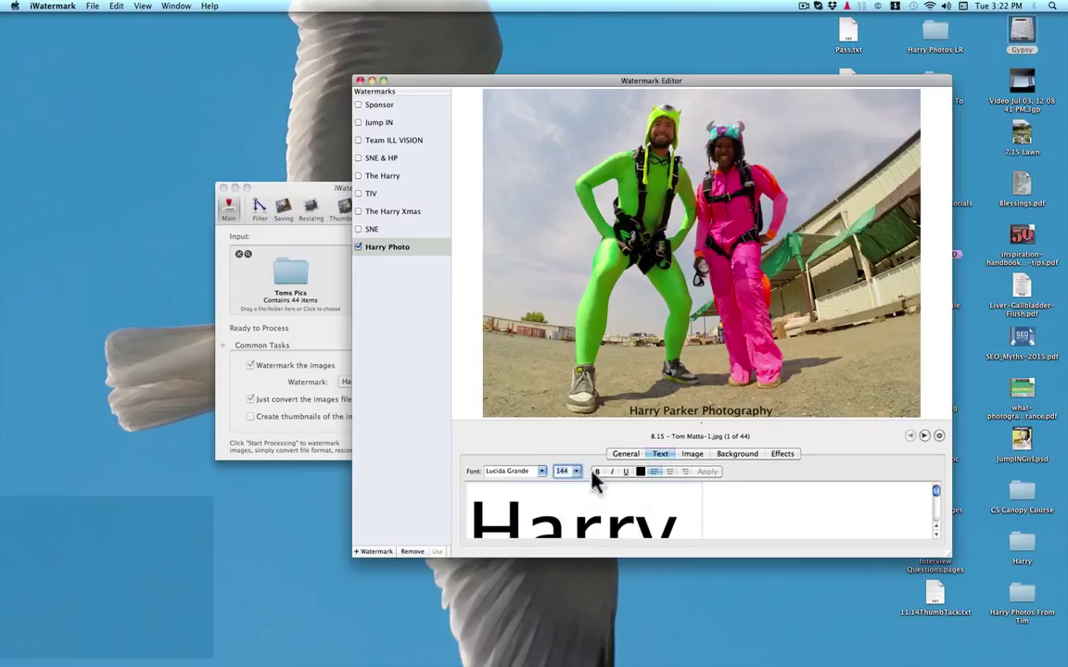
Enlarge the text watermark to 100% scale and glance at its text settings
left_click(623, 454)
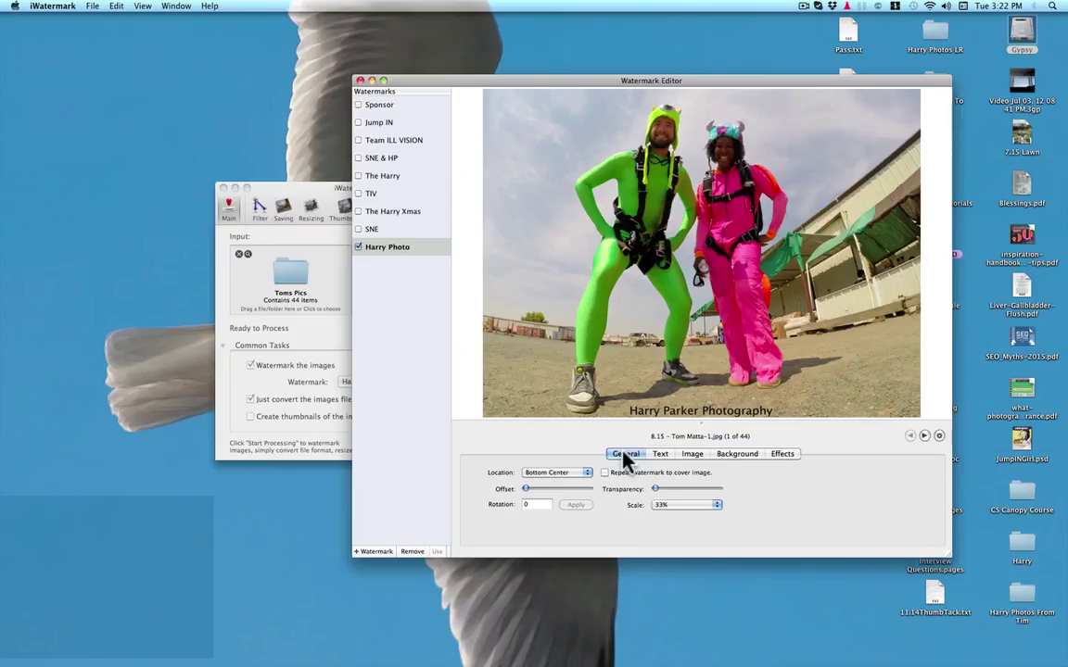
left_click(710, 506)
left_click(707, 539)
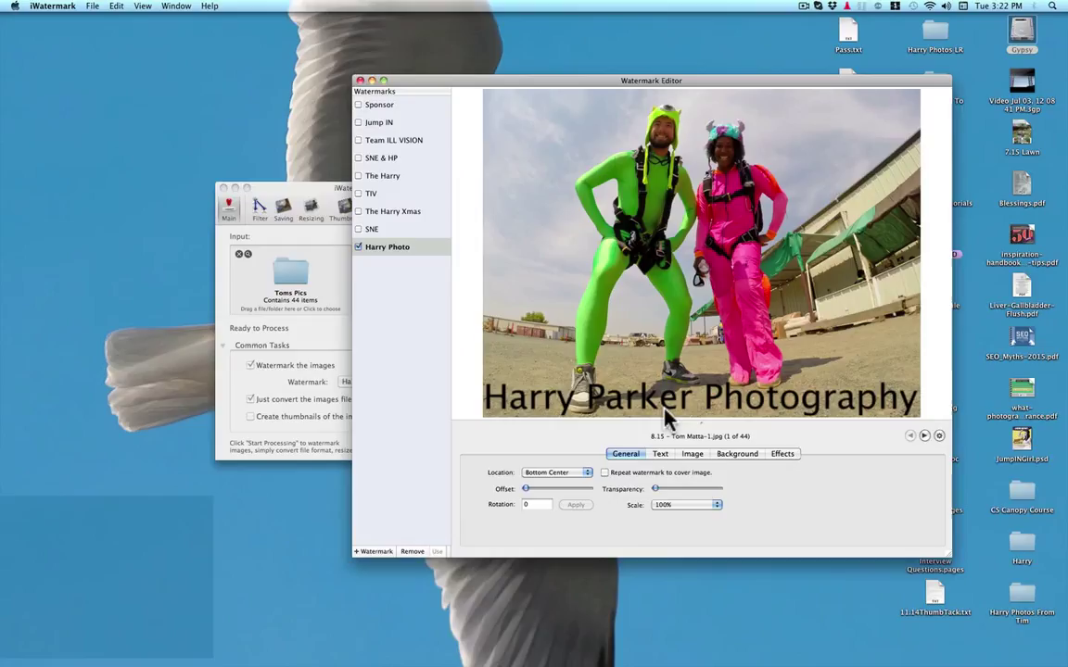
left_click(659, 454)
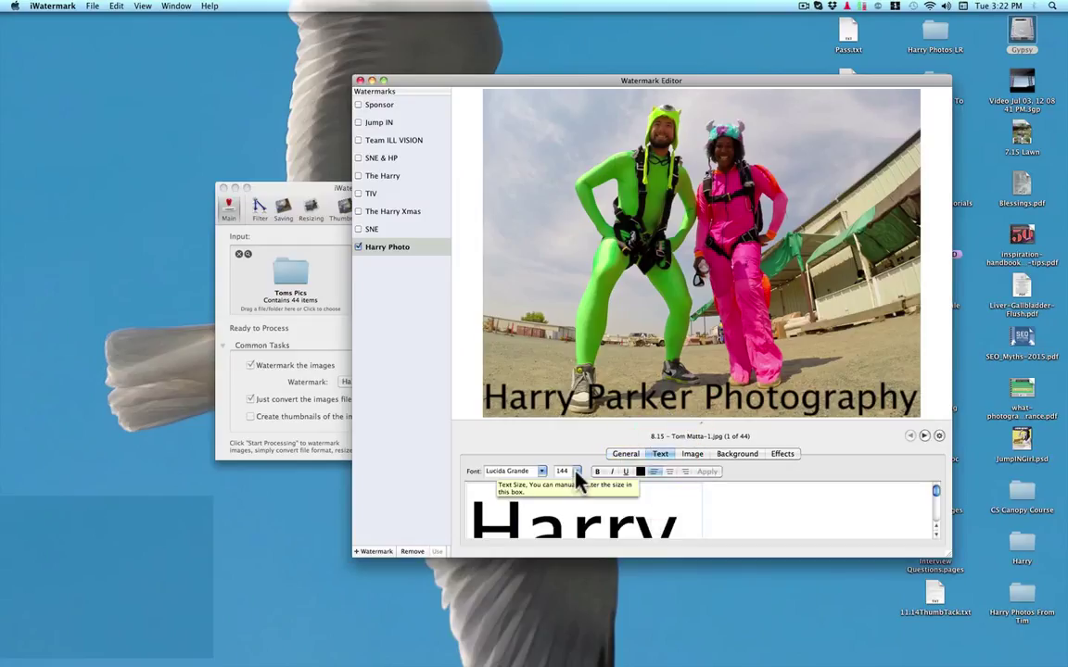
left_click(626, 455)
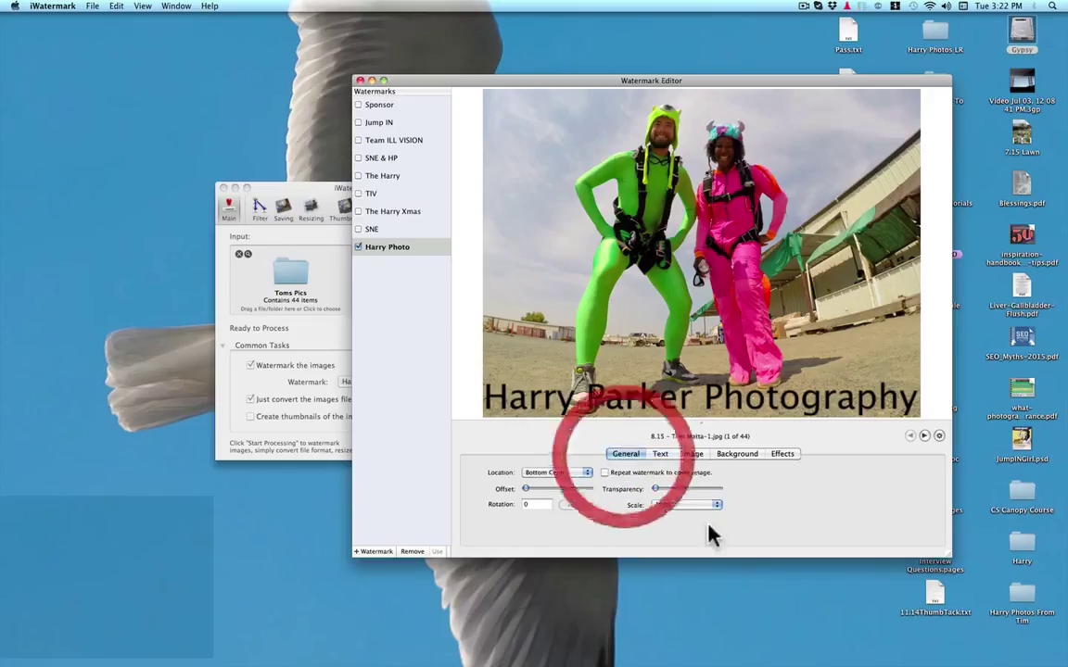
Step the watermark scale down through 90%, 75% and 50% to 33%
left_click(719, 507)
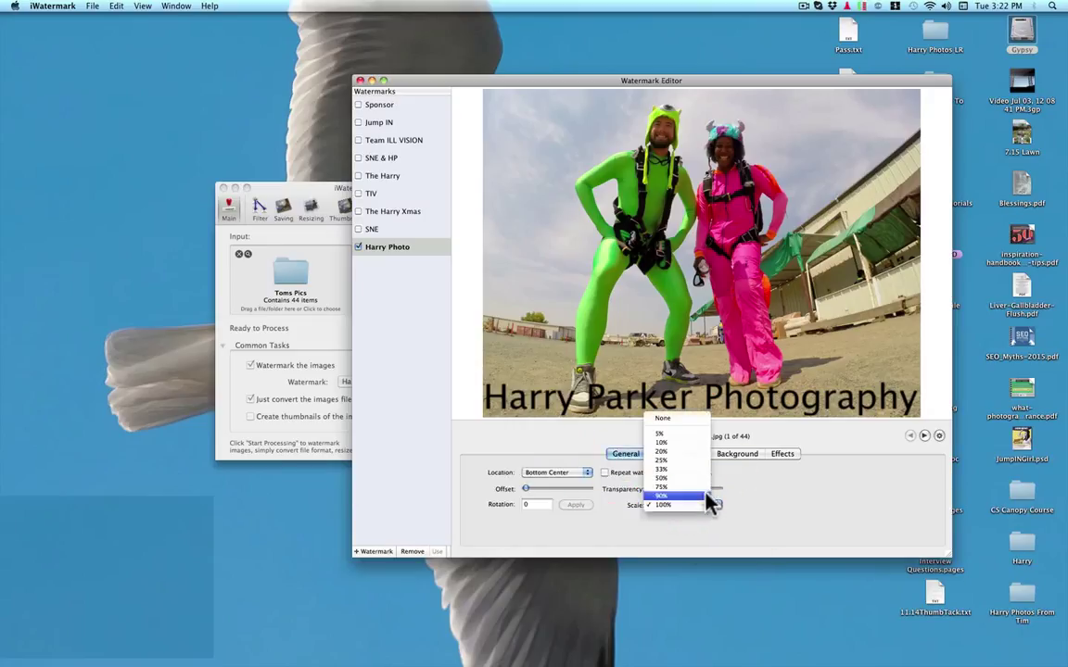
left_click(709, 502)
left_click(719, 506)
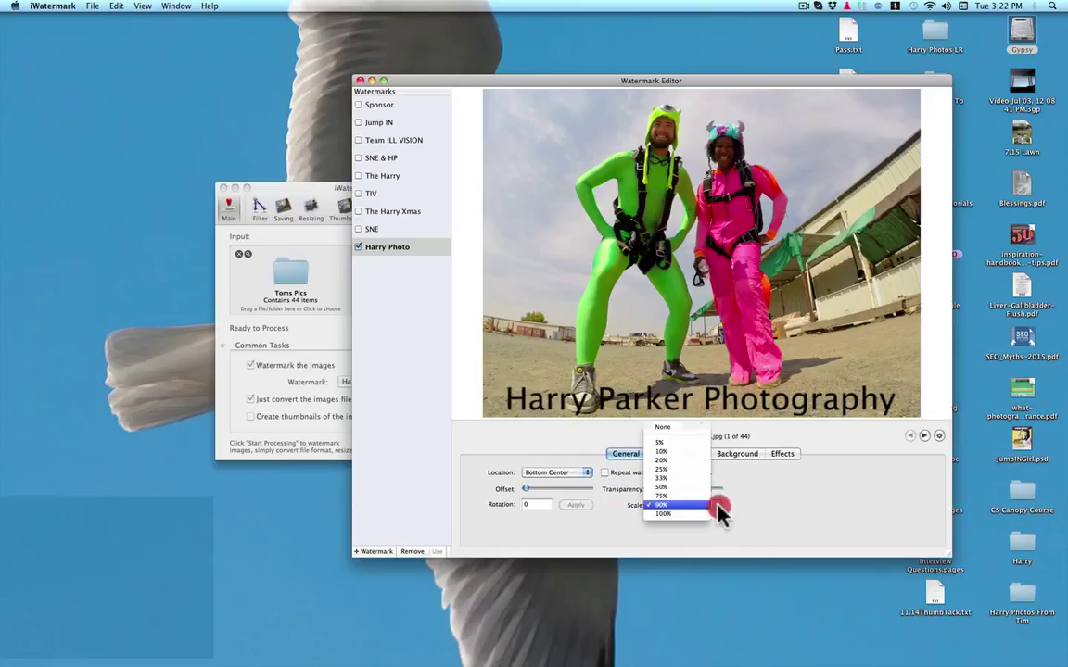
left_click(707, 498)
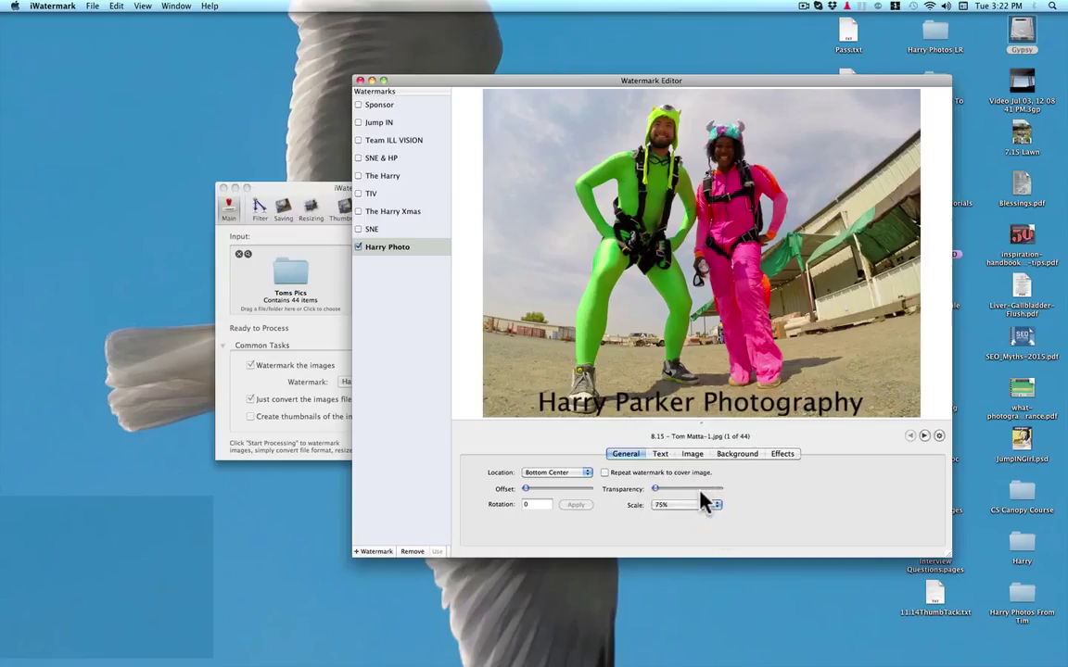
left_click(714, 505)
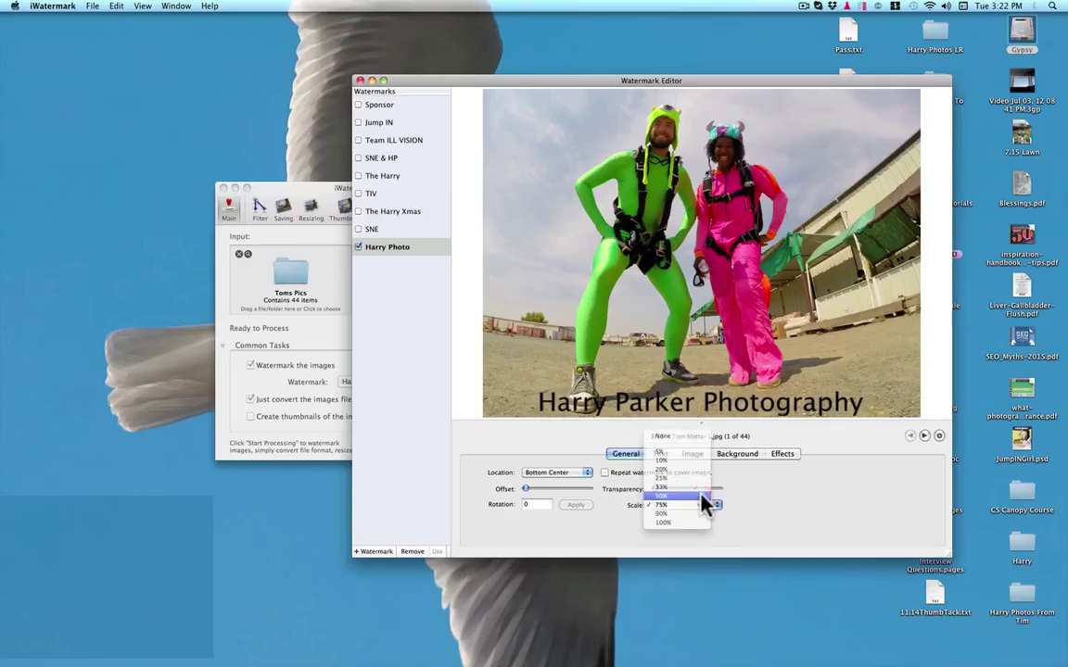
left_click(707, 501)
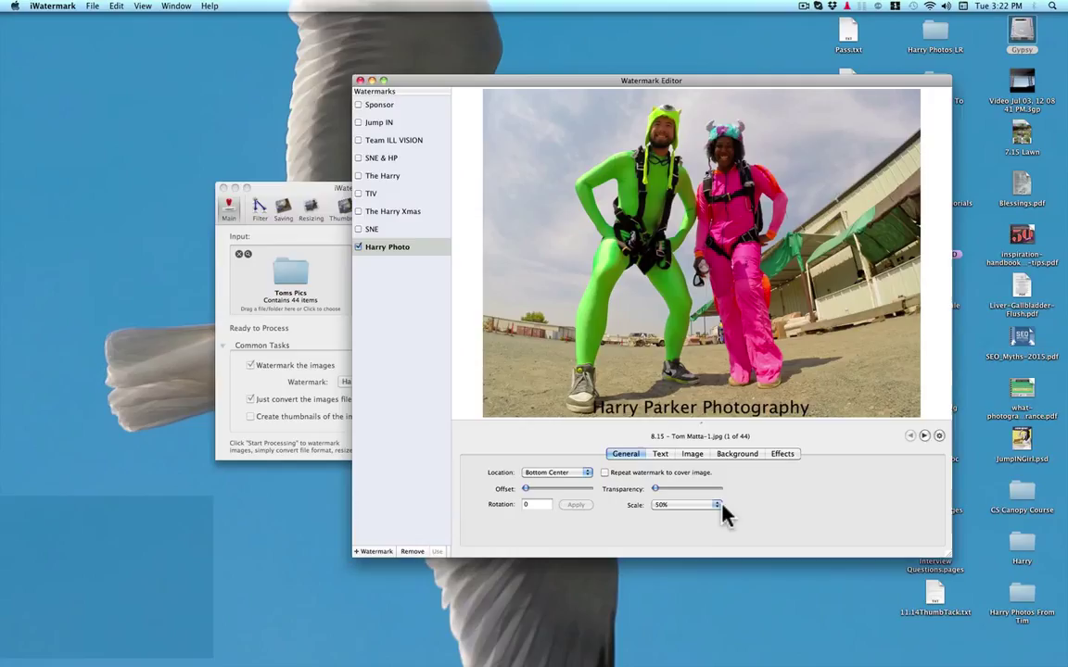
left_click(721, 512)
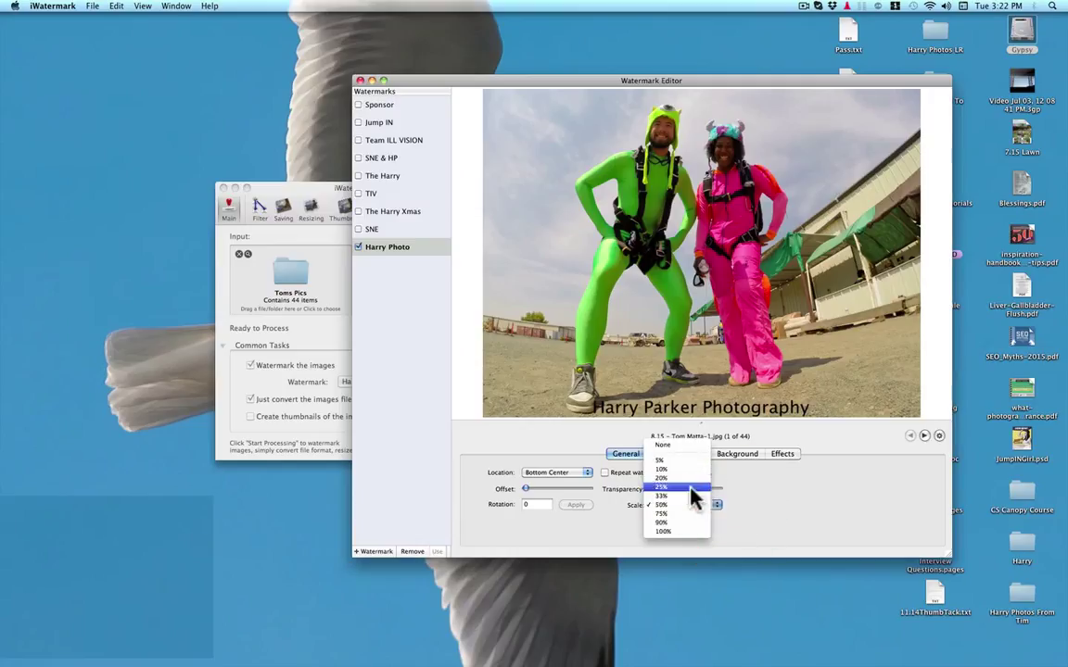
left_click(690, 498)
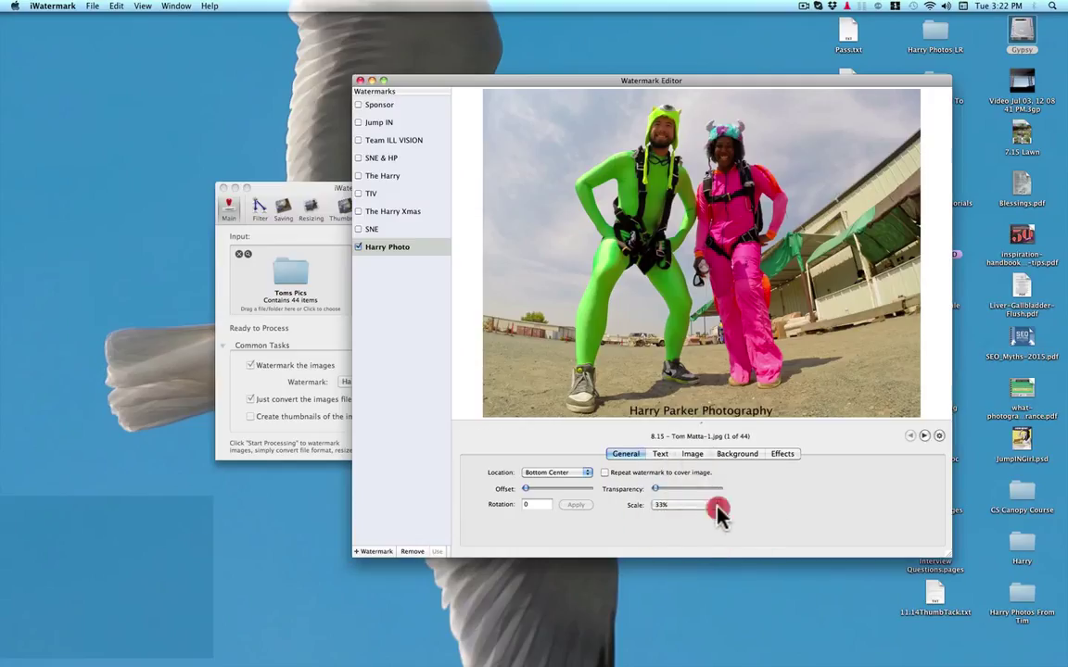
Return the watermark scale to 50% and keep its location at Bottom Center
left_click(712, 505)
left_click(587, 473)
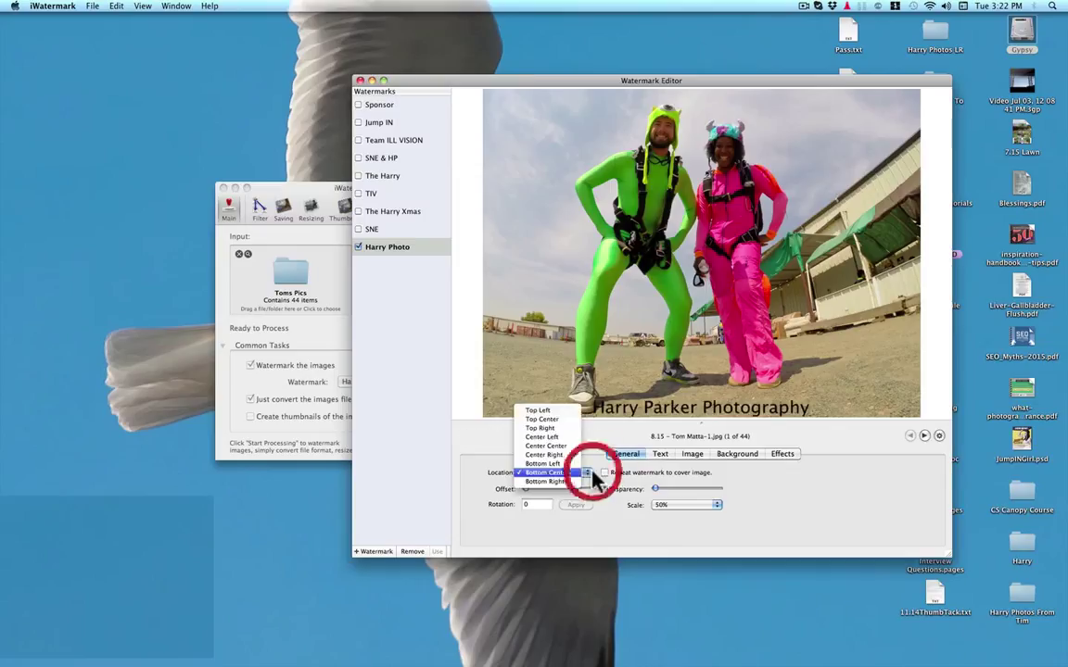
left_click(590, 476)
left_click(590, 478)
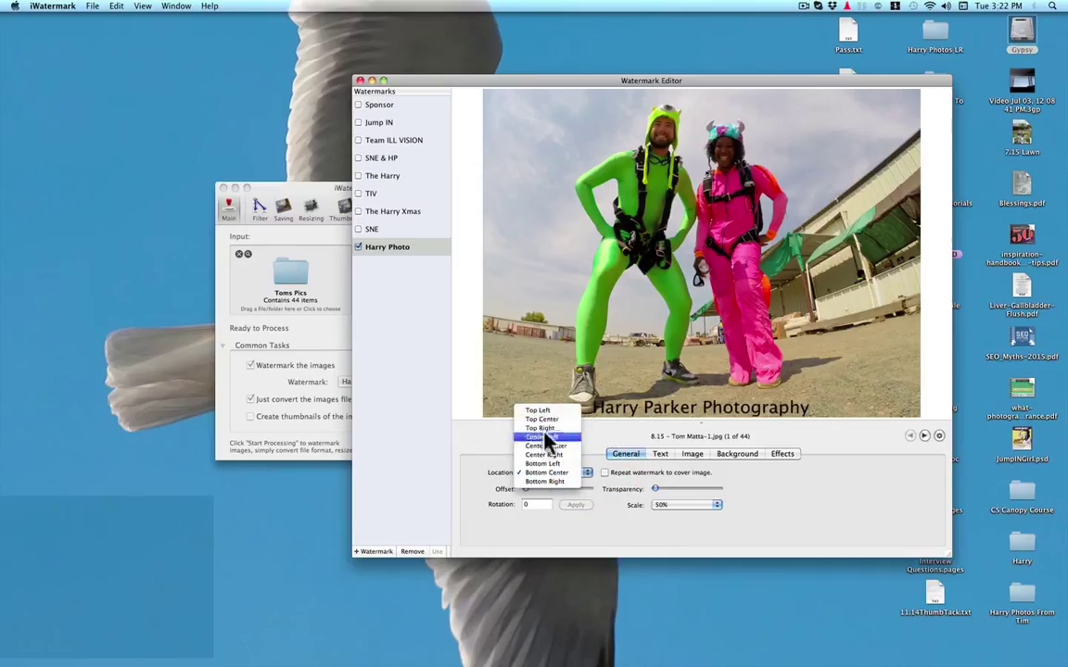
left_click(547, 474)
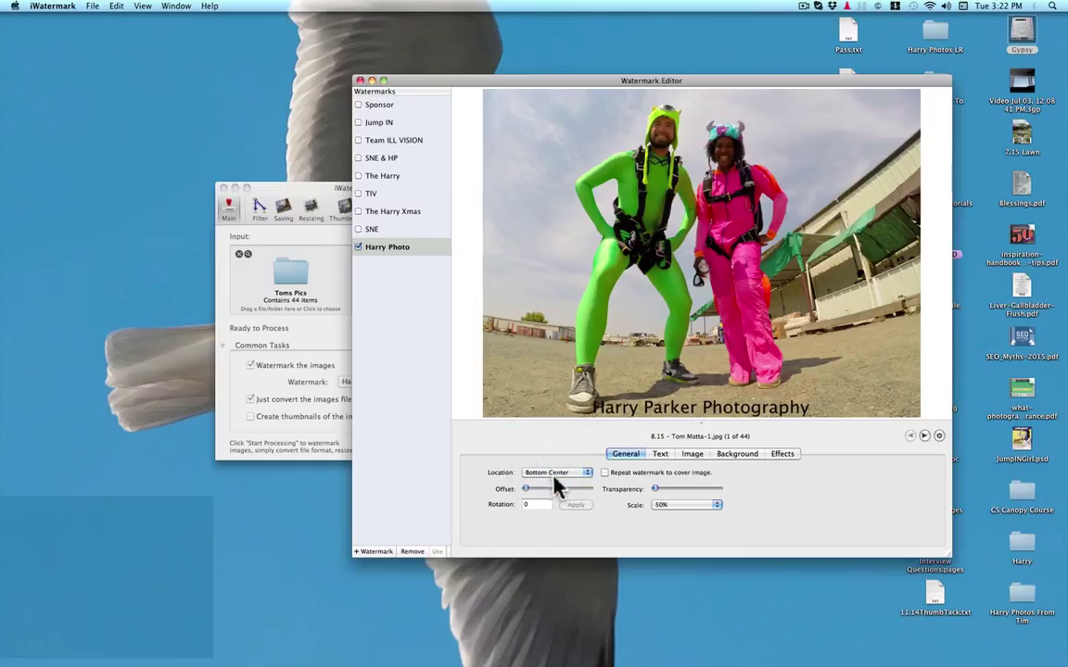
Leave the offset at zero so the credit sits on the photo's very bottom edge
mouse_move(529, 487)
left_mouse_down()
mouse_move(551, 491)
mouse_move(532, 489)
left_mouse_up()
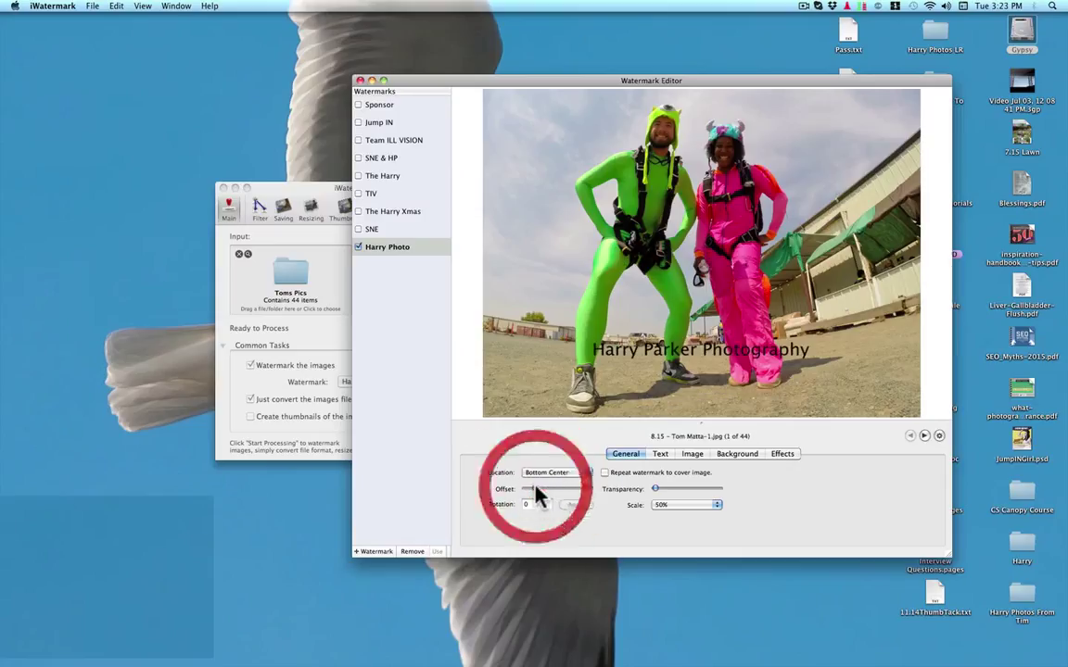
left_click(534, 488)
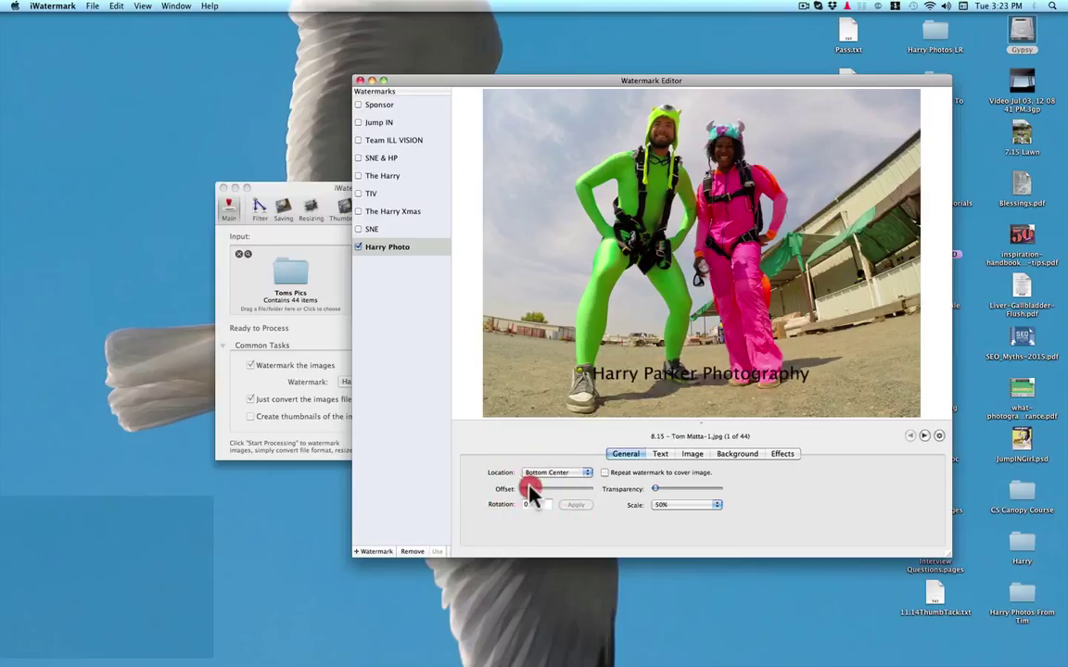
left_click(530, 491)
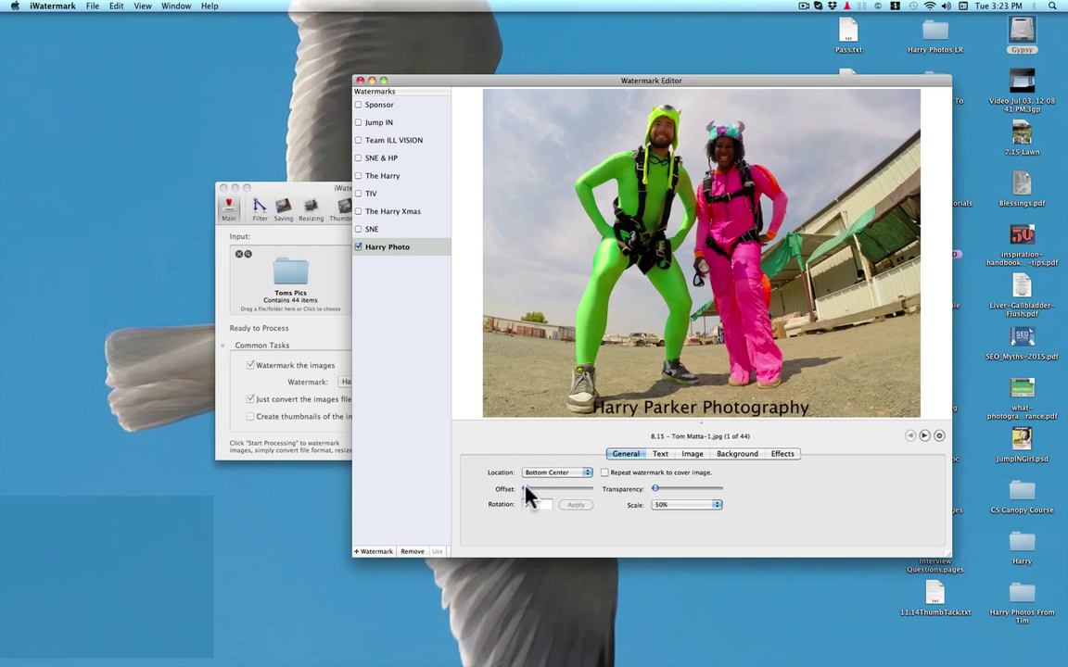
left_click(528, 493)
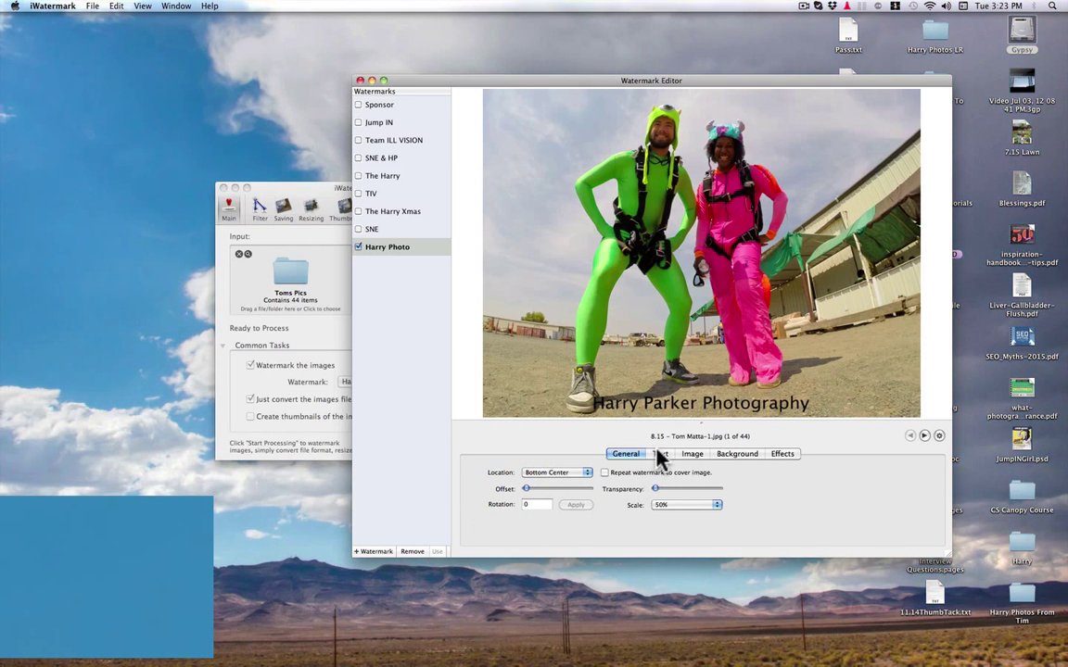
Delete the Harry Parker Photography watermark text and apply the change
left_click(660, 454)
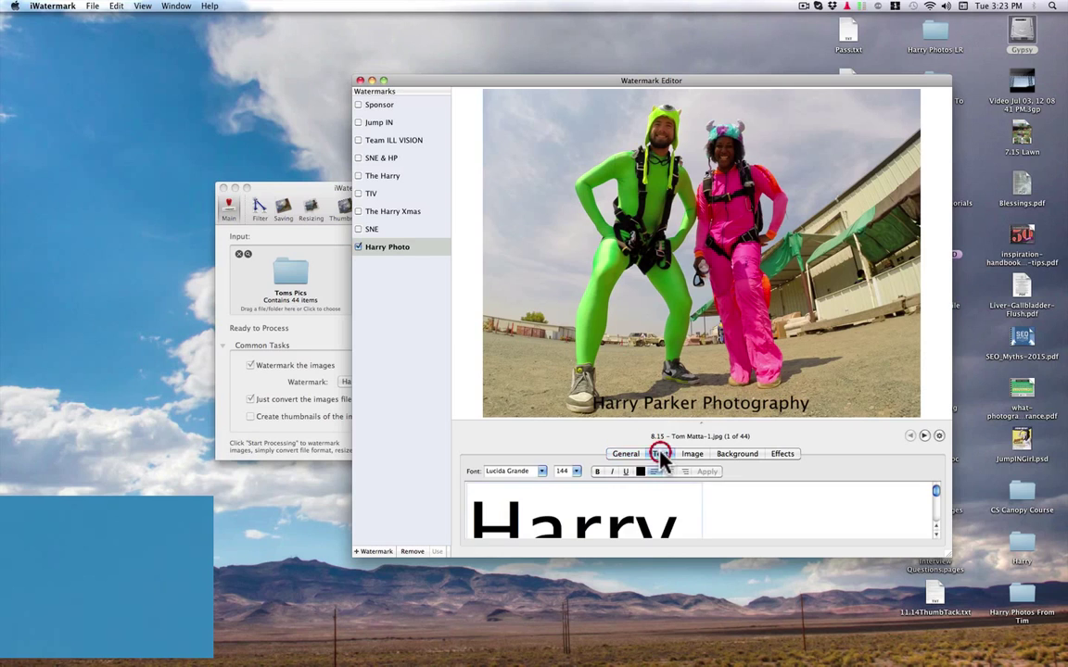
triple_click(666, 517)
key("BackSpace")
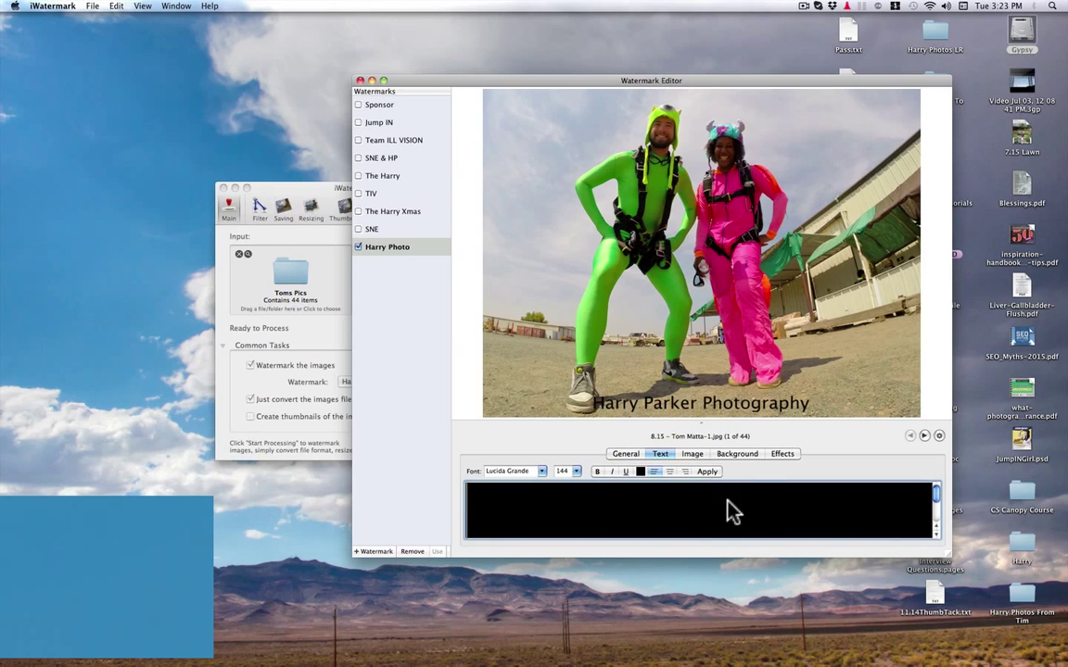
left_click(712, 472)
Load 8.08PLwhiteDS.png as the watermark image and set the mode to Just Picture
left_click(692, 454)
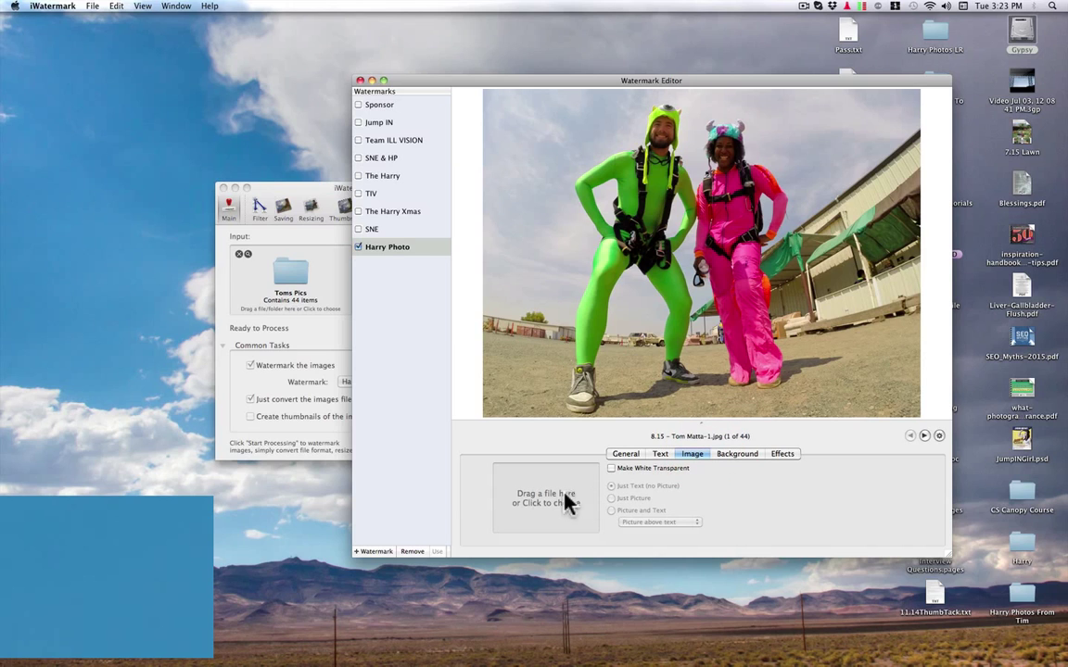
left_click(537, 507)
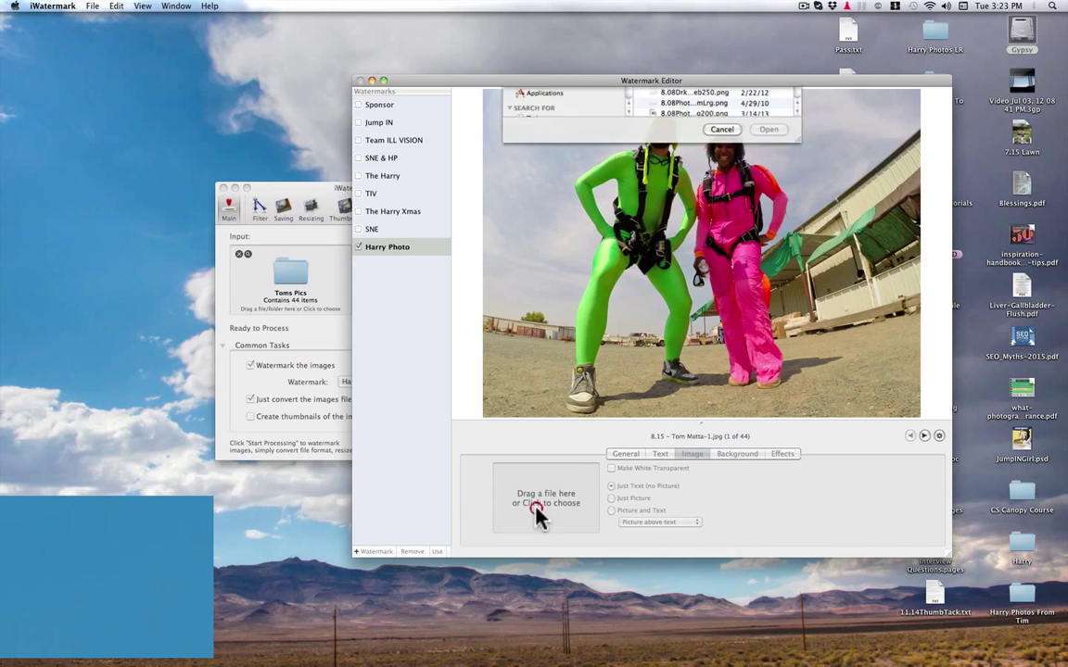
left_click_drag(798, 150, 795, 214)
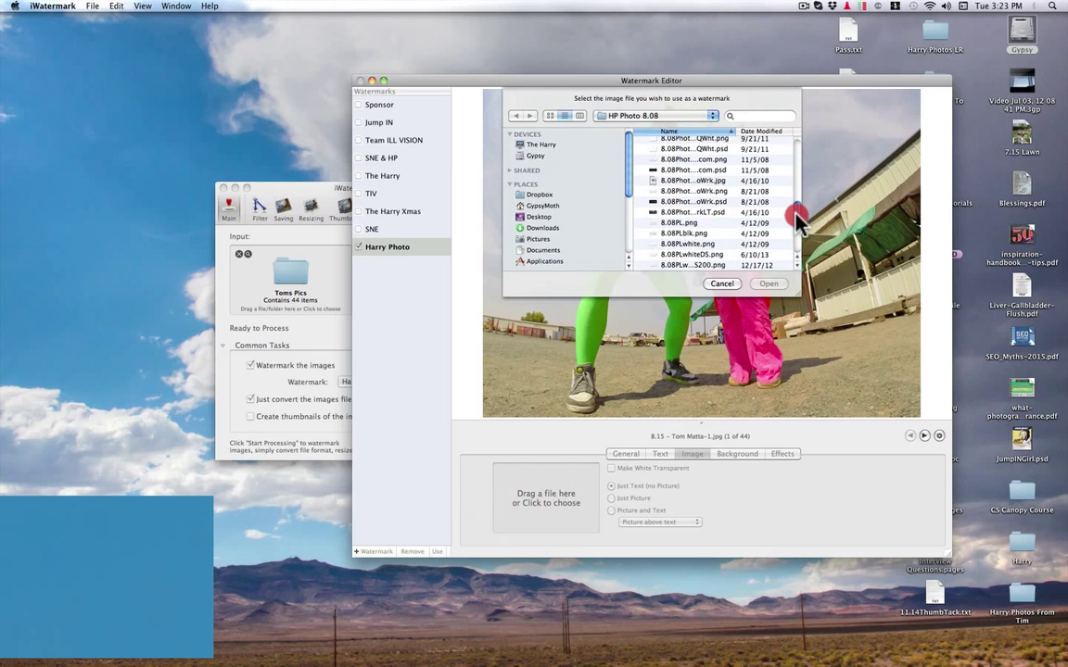
left_click(732, 214)
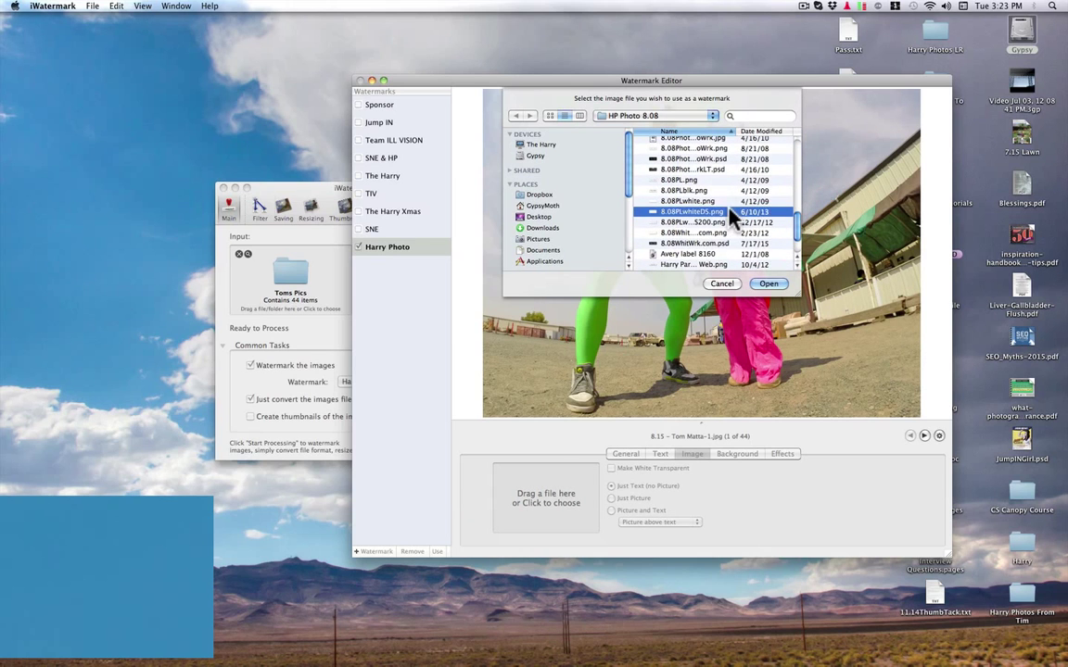
left_click(768, 284)
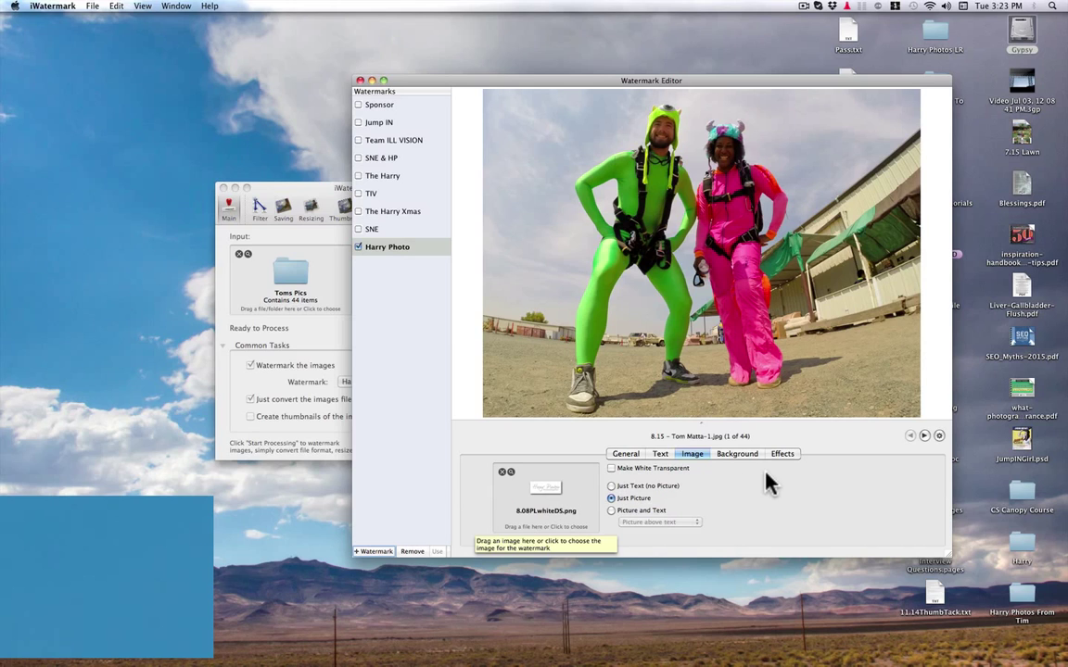
left_click(611, 486)
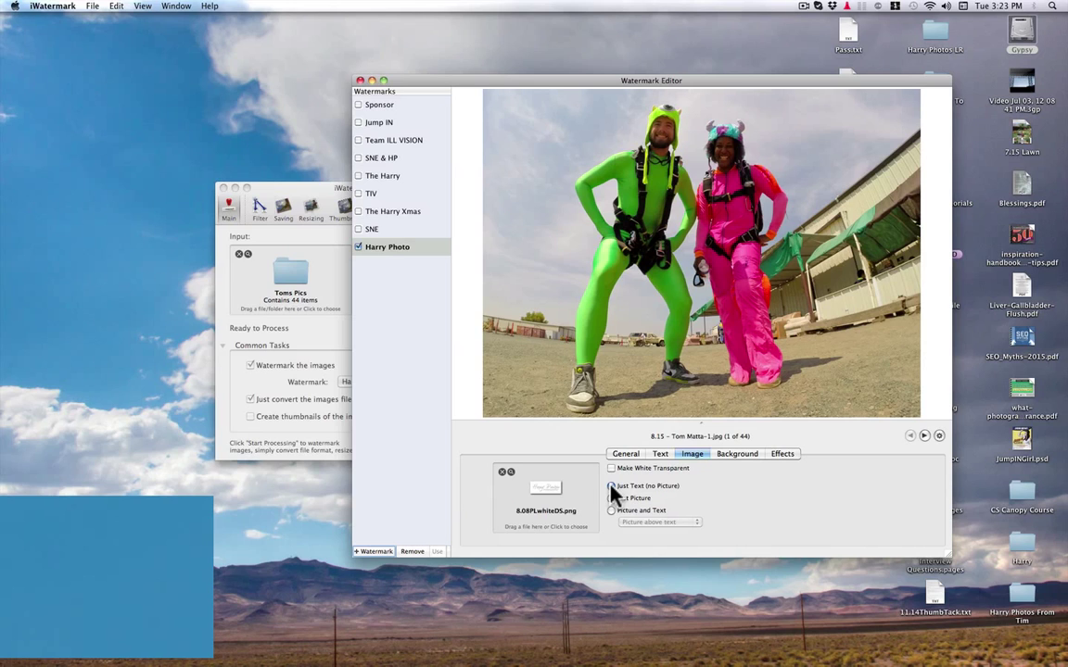
left_click(612, 498)
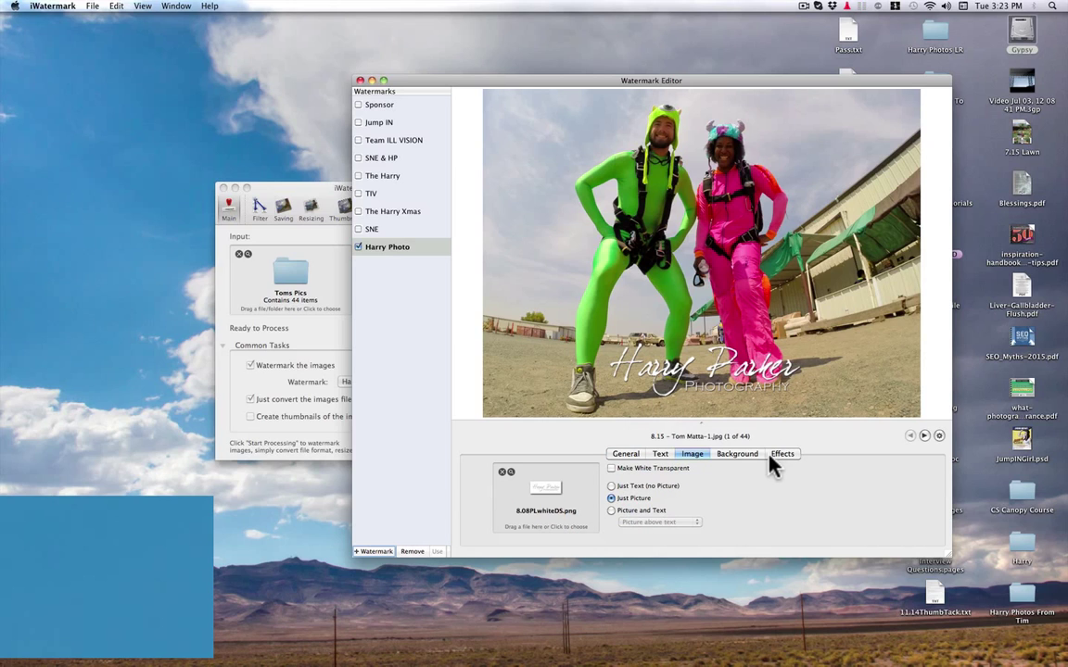
Try a semi-transparent black background box behind the logo, then remove it
left_click(738, 454)
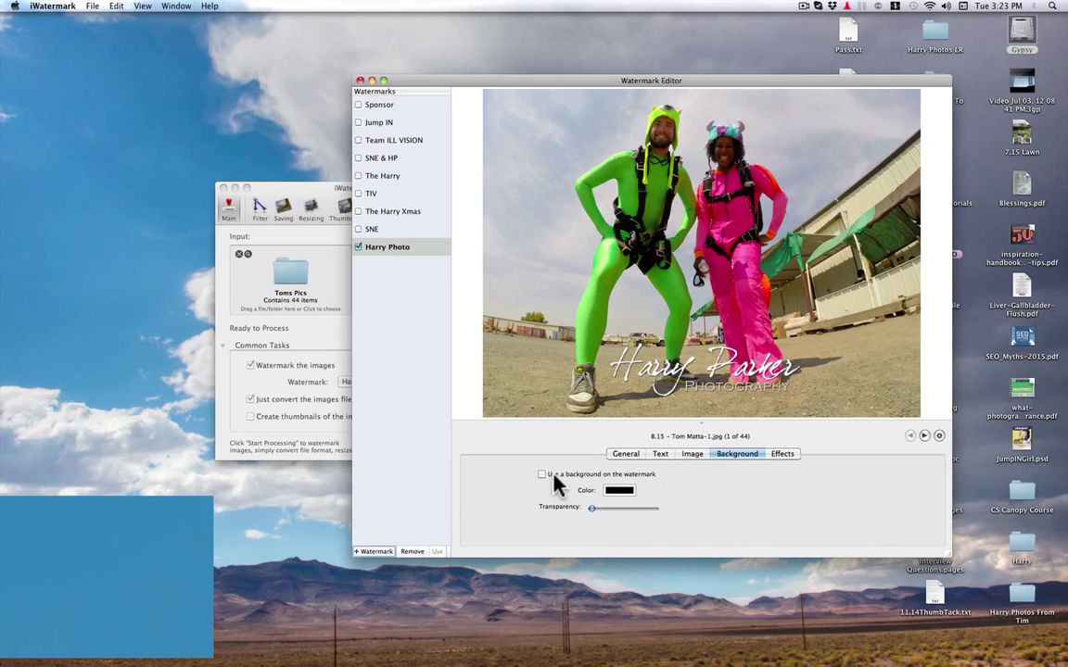
left_click(542, 475)
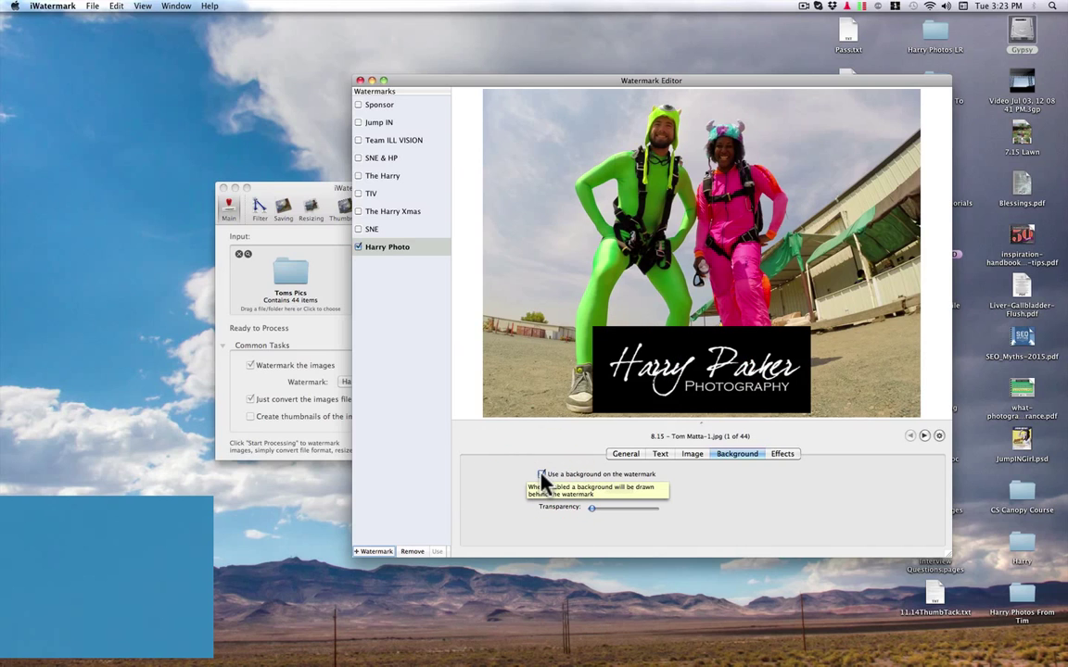
left_click(612, 509)
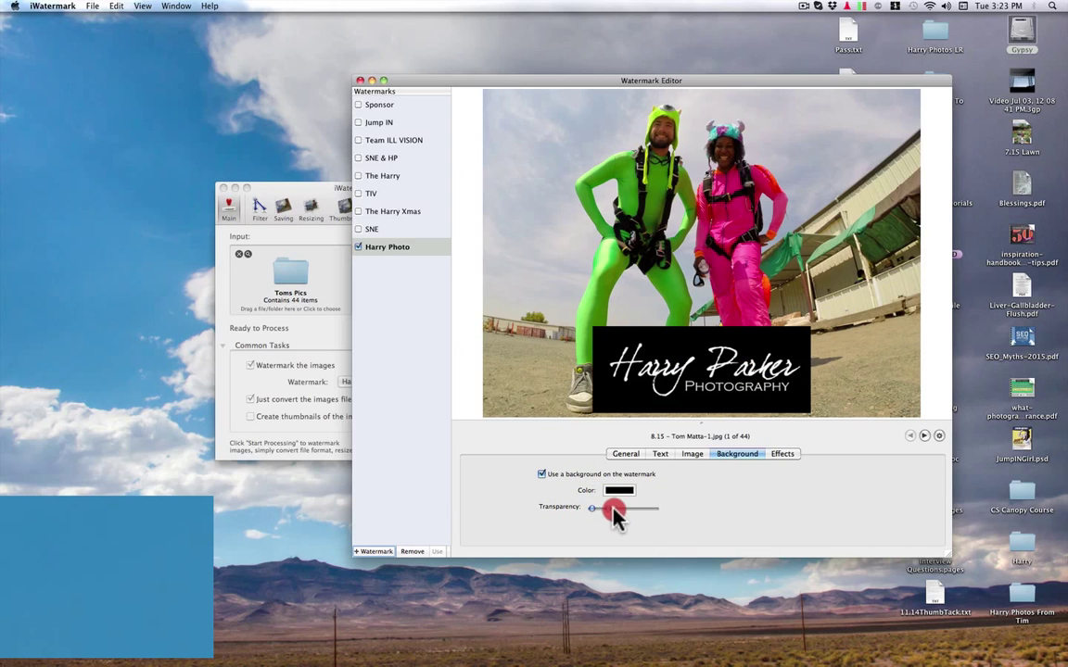
left_click_drag(619, 508, 628, 509)
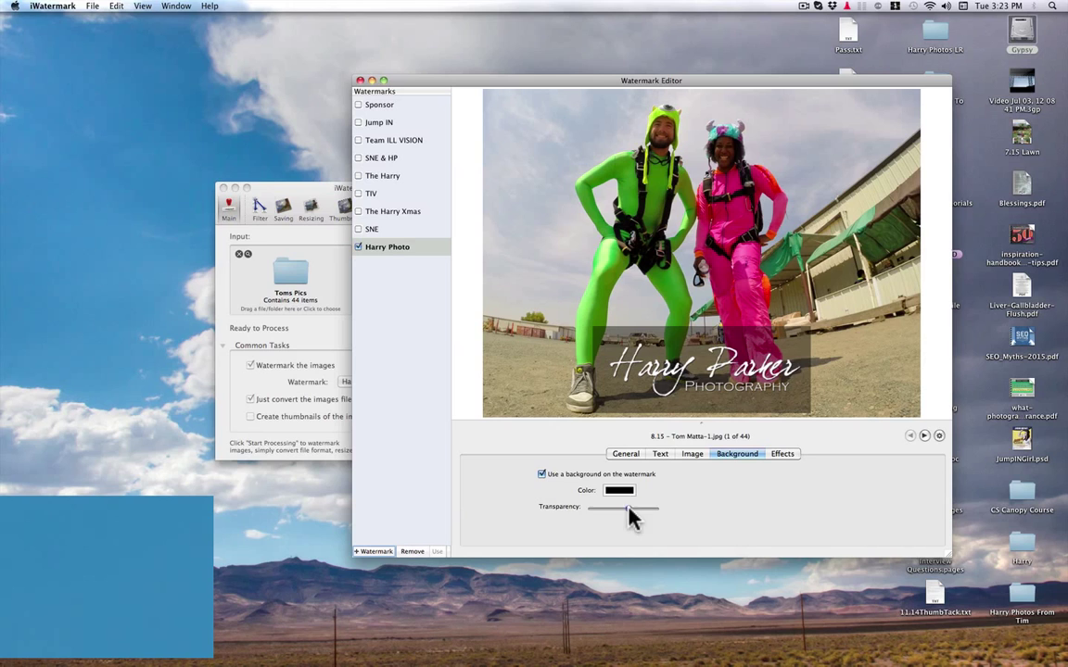
left_click(542, 473)
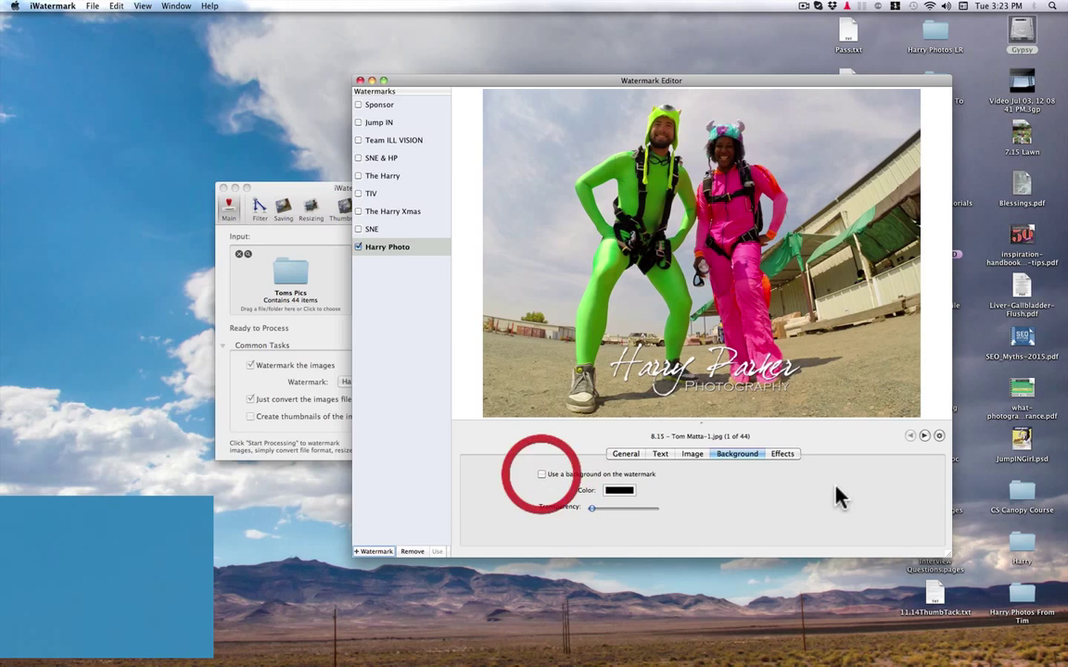
Preview the Engraved, Shadow, Outline, Emboss and Inverse effects, then set the effect to None
left_click(782, 454)
left_click(598, 498)
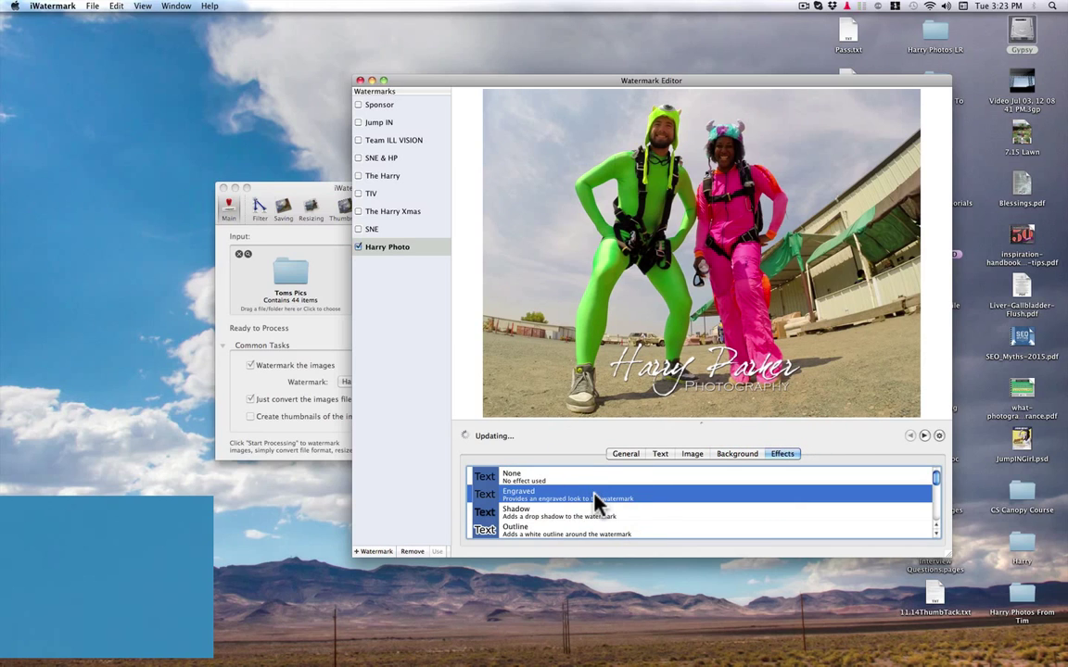
left_click(586, 514)
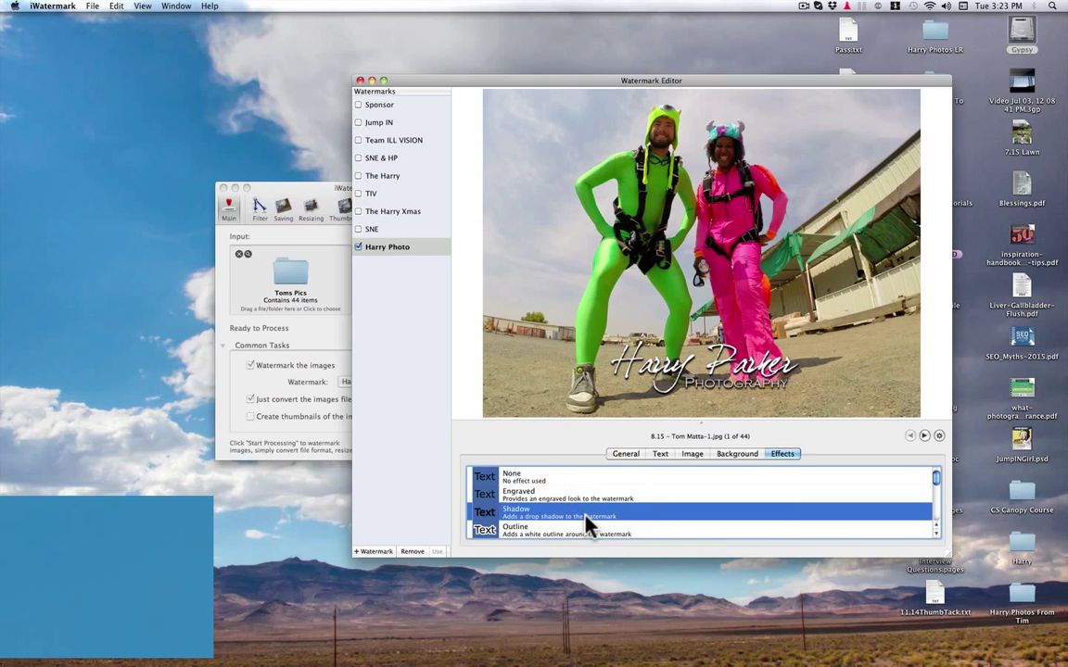
left_click(591, 533)
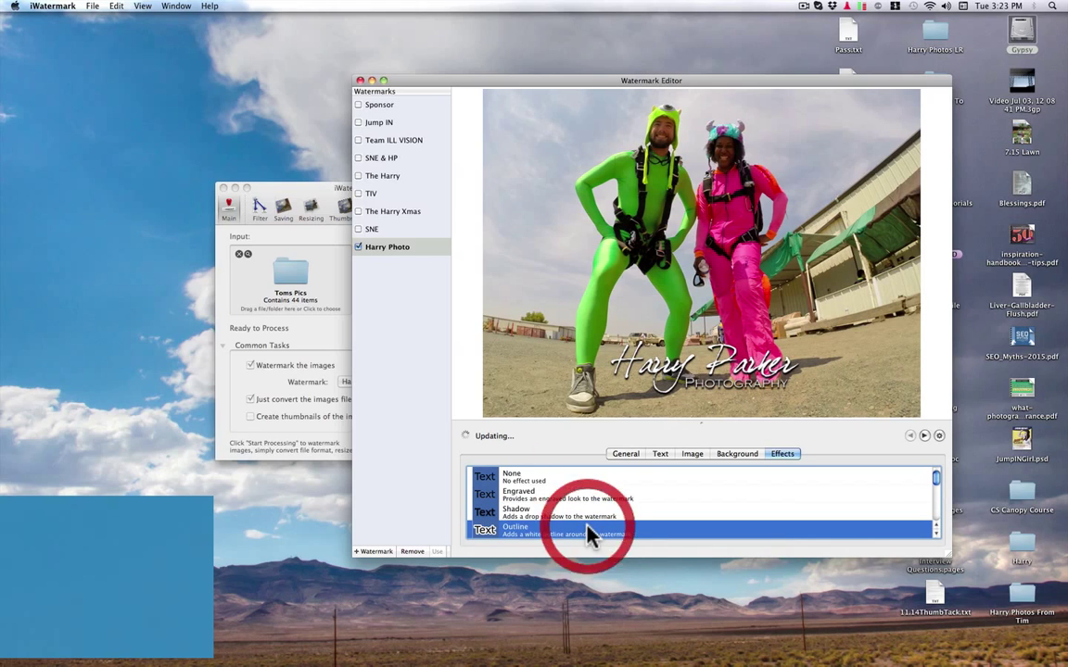
left_click(935, 482)
left_click(935, 484)
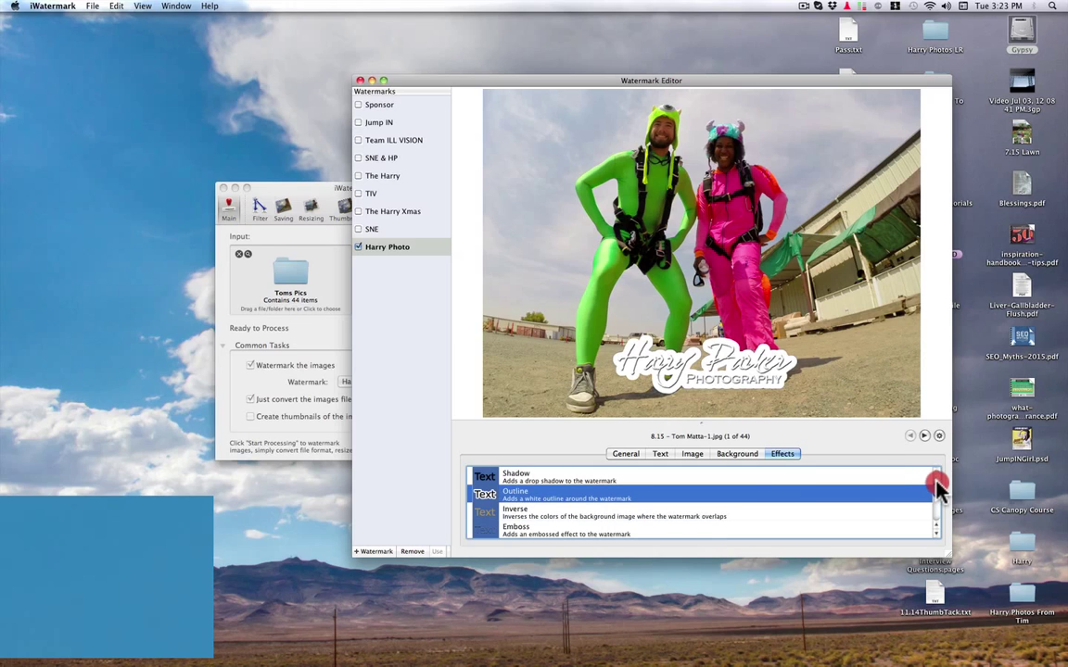
left_click(654, 529)
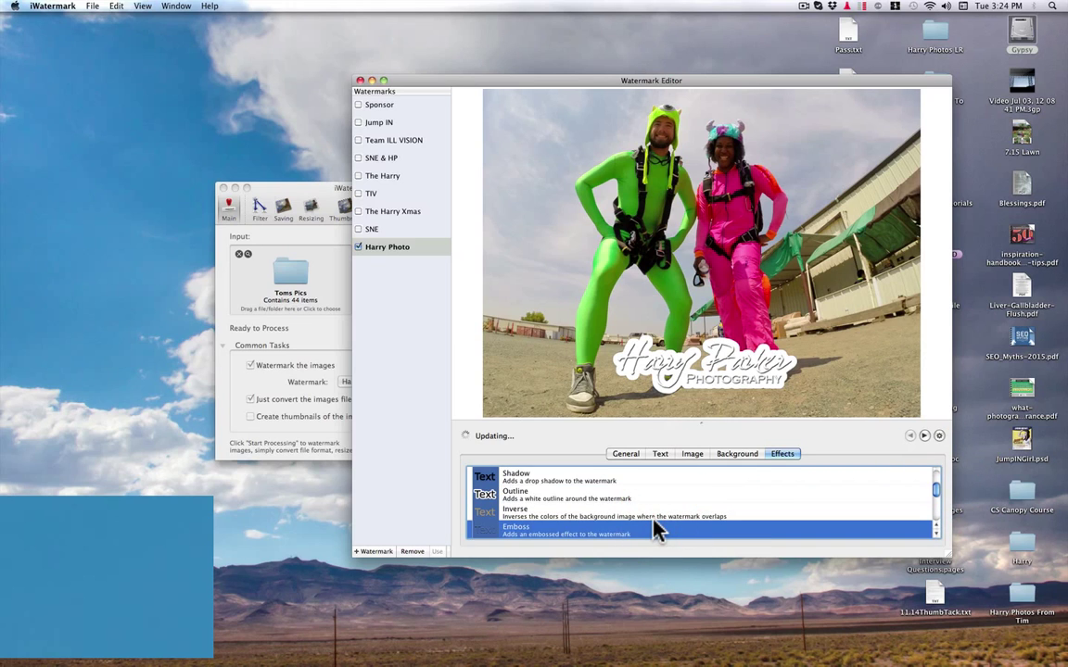
left_click(655, 512)
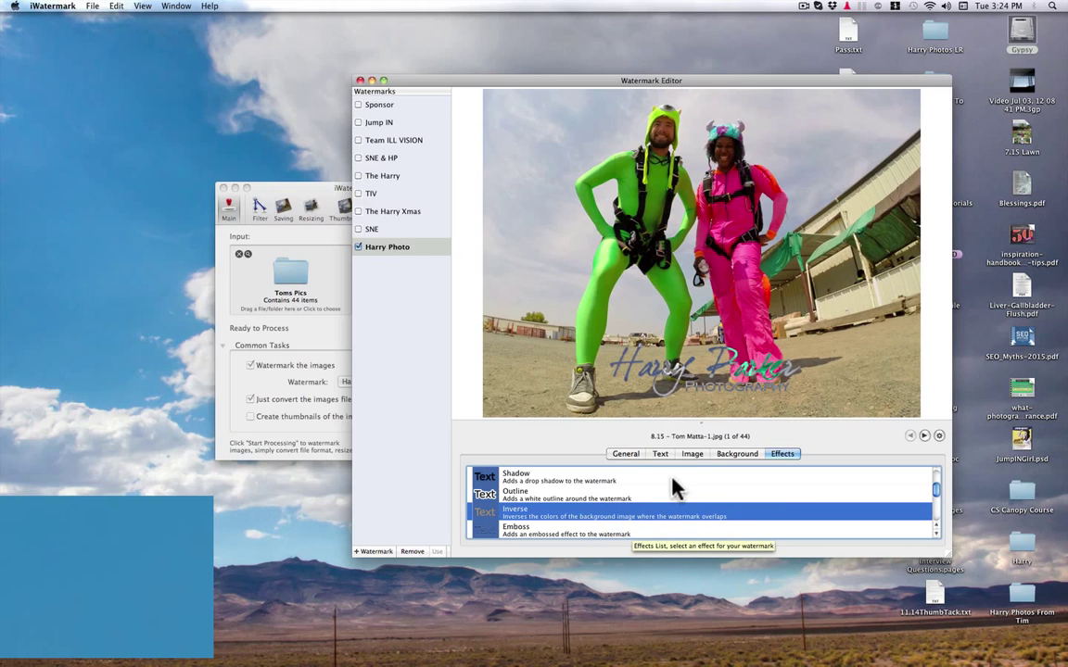
scroll(931, 491, "up", 4)
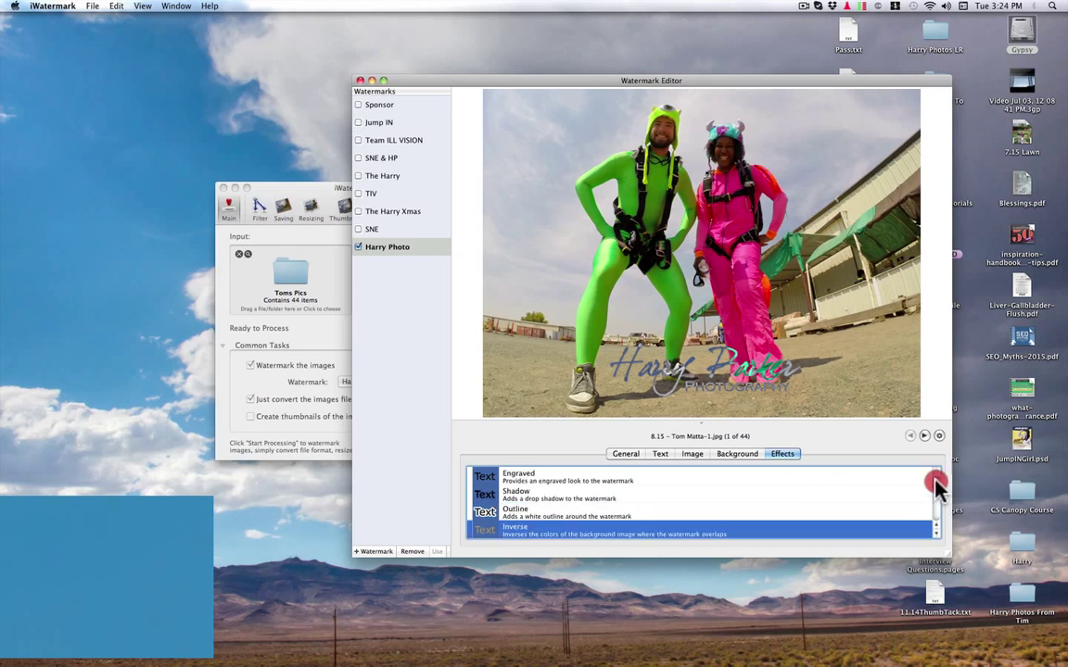
left_click(574, 477)
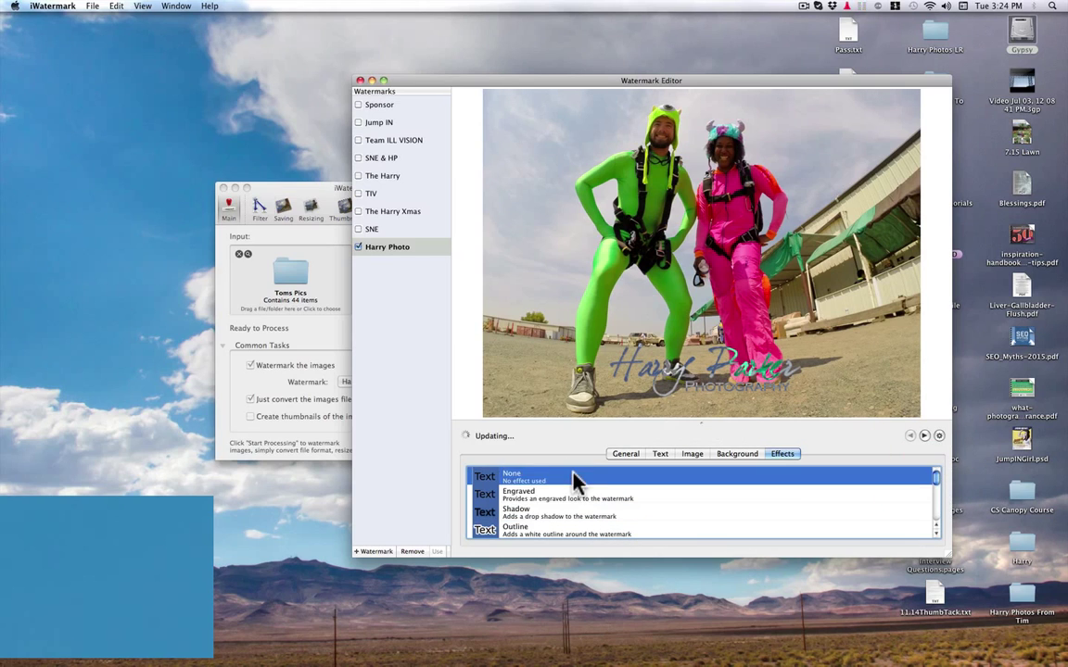
Set the logo watermark's scale to 33% and return to the main batch window
left_click(629, 456)
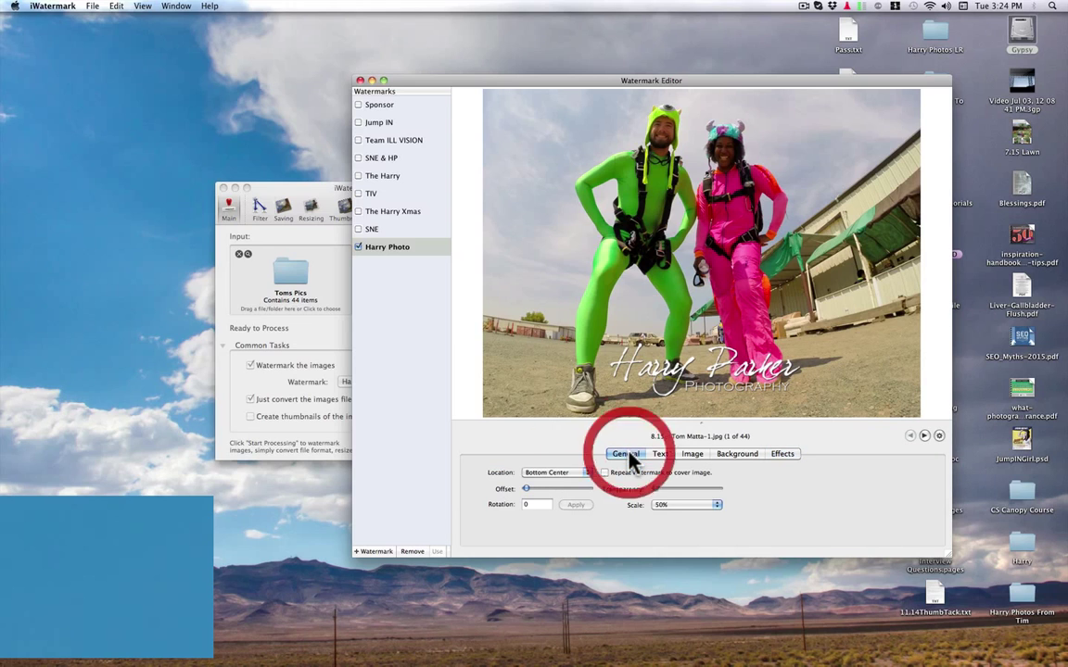
left_click(719, 506)
left_click(706, 502)
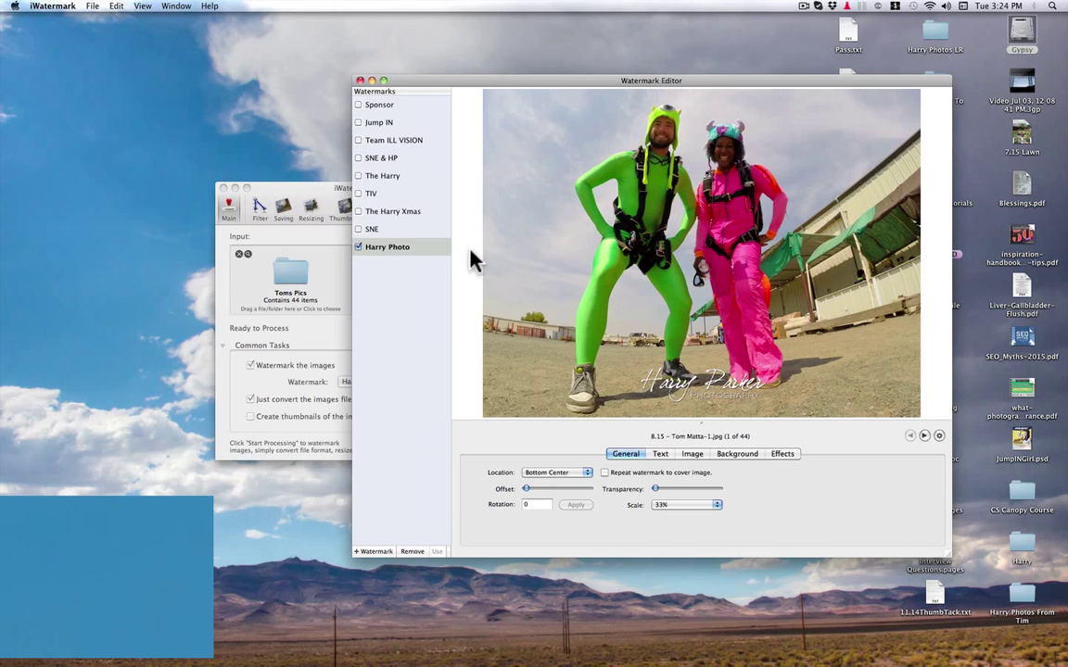
left_click(327, 188)
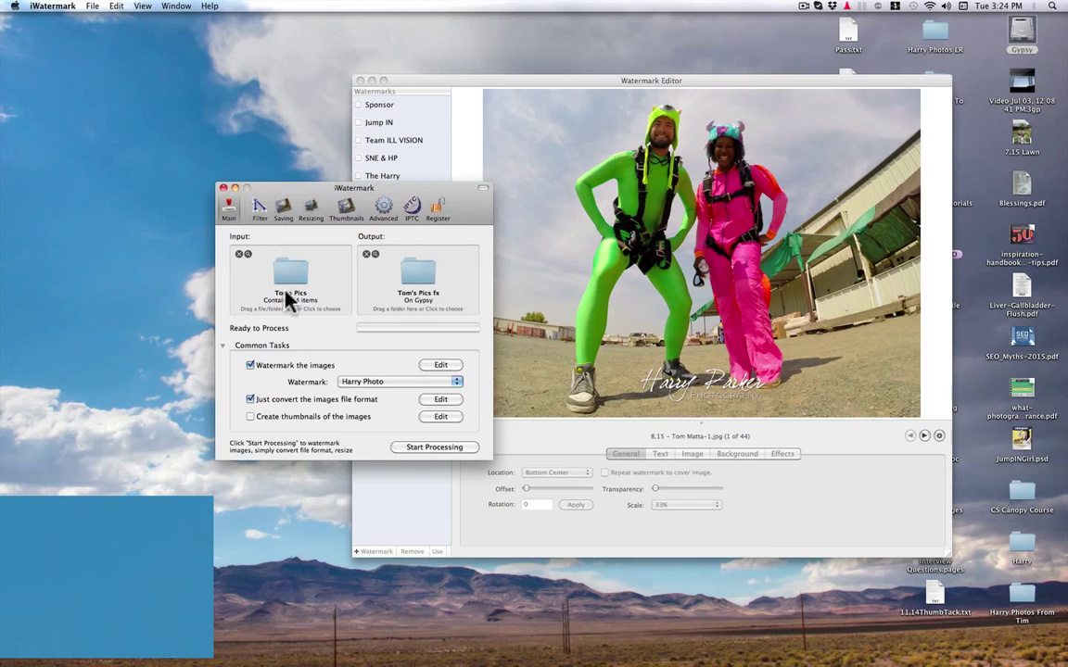
Review the Filter, Saving, Resizing and Thumbnails settings, then return to the Main overview
left_click(260, 204)
left_click(283, 206)
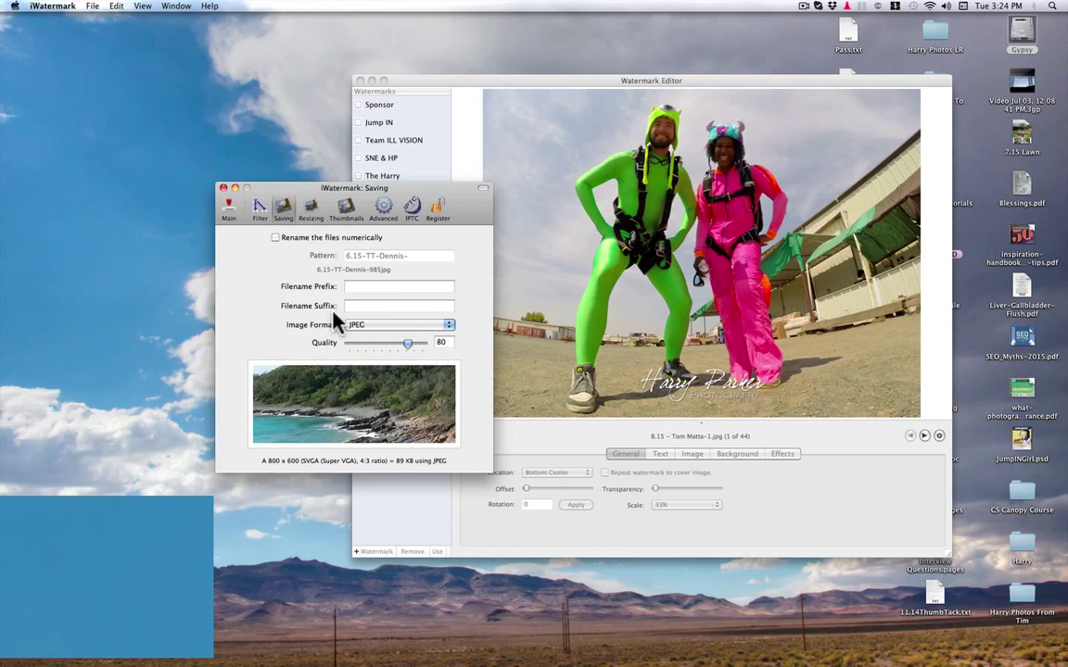
left_click(311, 210)
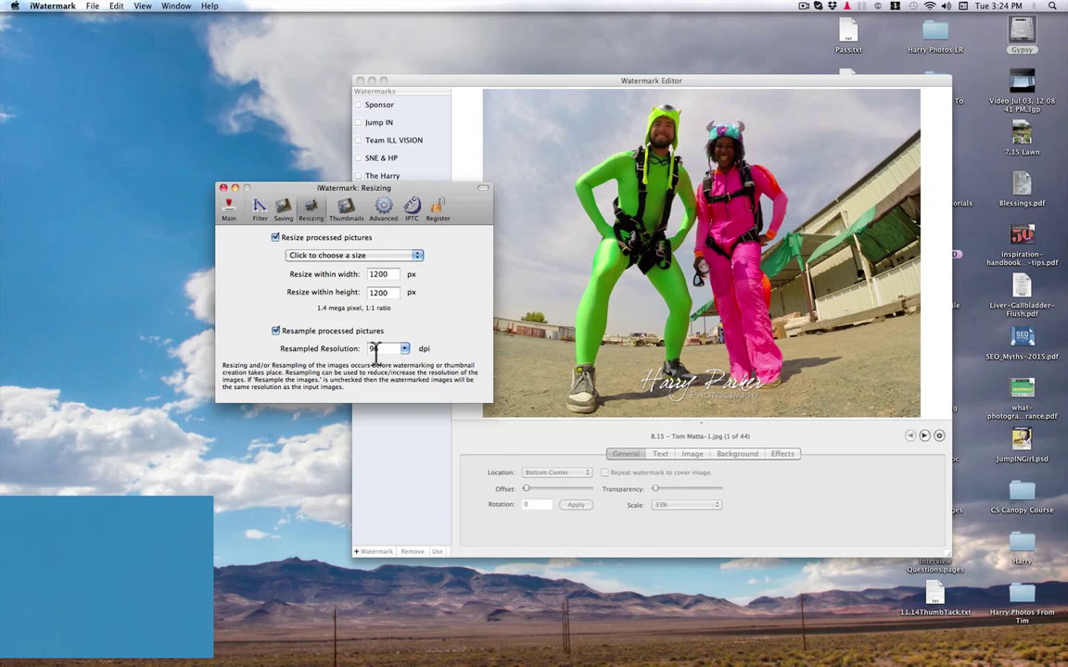
left_click(343, 206)
left_click(229, 209)
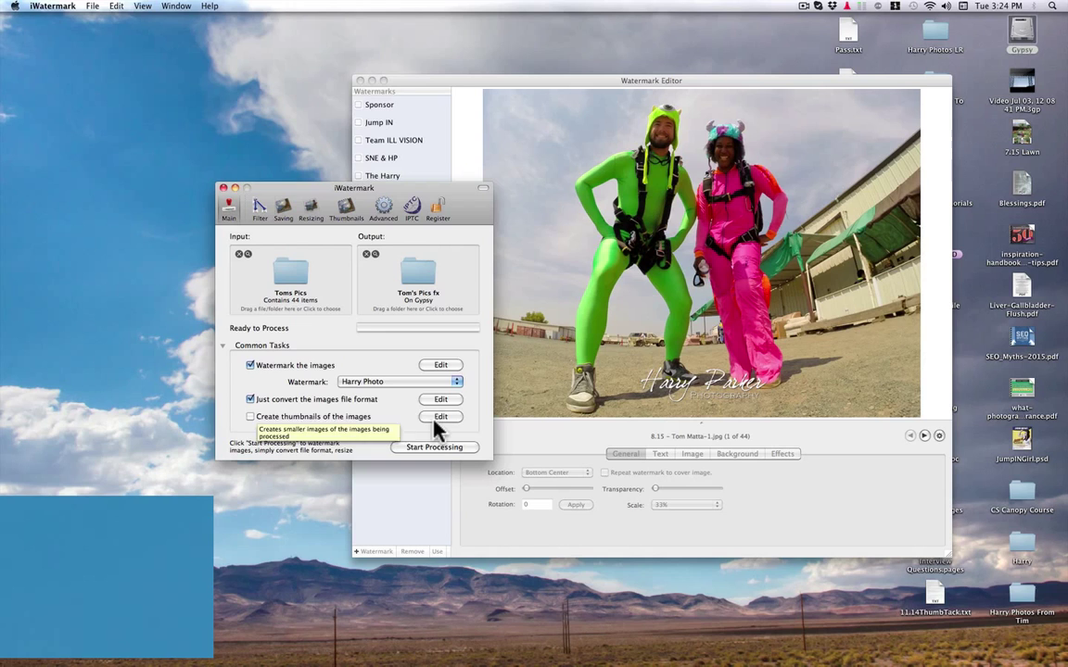
Start the batch watermarking of all 44 photos and bring the main batch window back
left_click(435, 449)
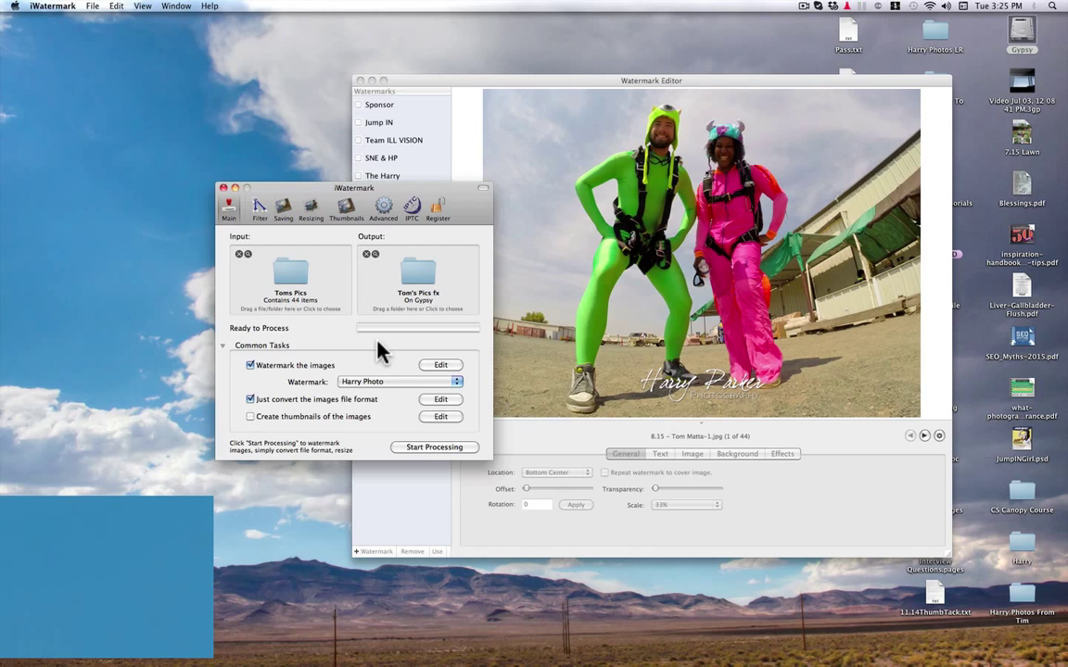
left_click(475, 84)
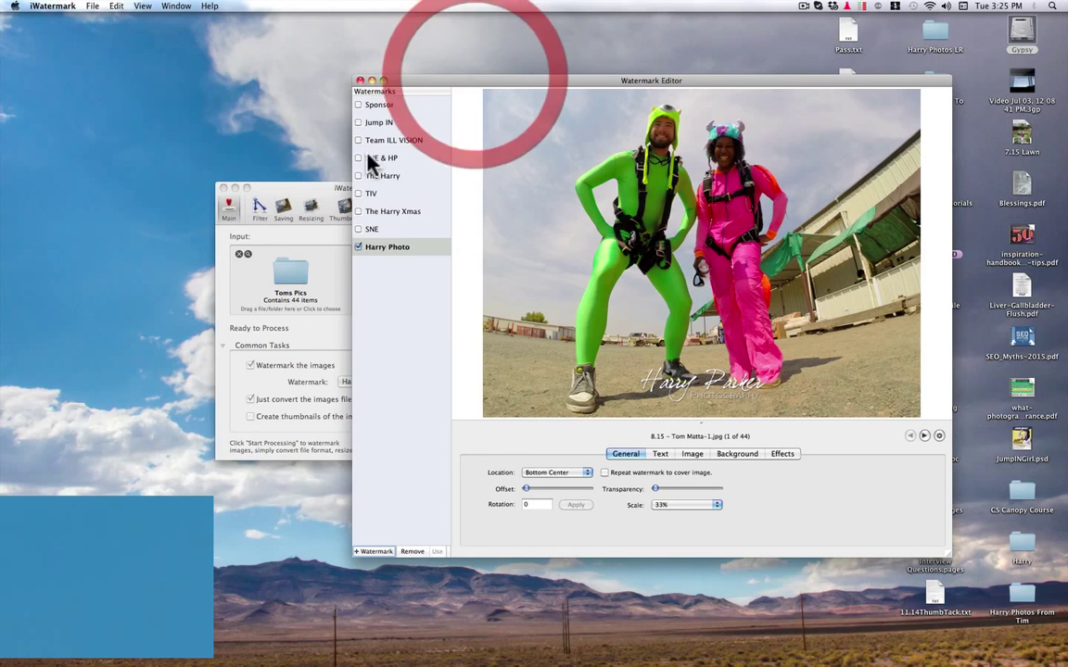
left_click(288, 188)
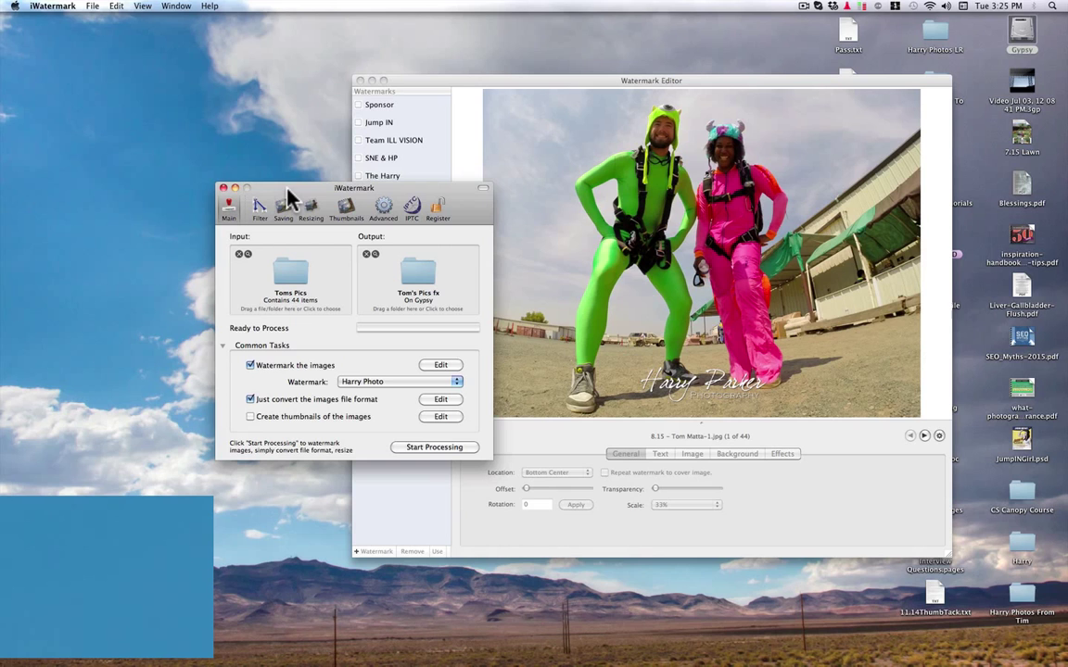
Close iWatermark and open the Tom's Pics fx folder in an enlarged Finder window
left_click(223, 189)
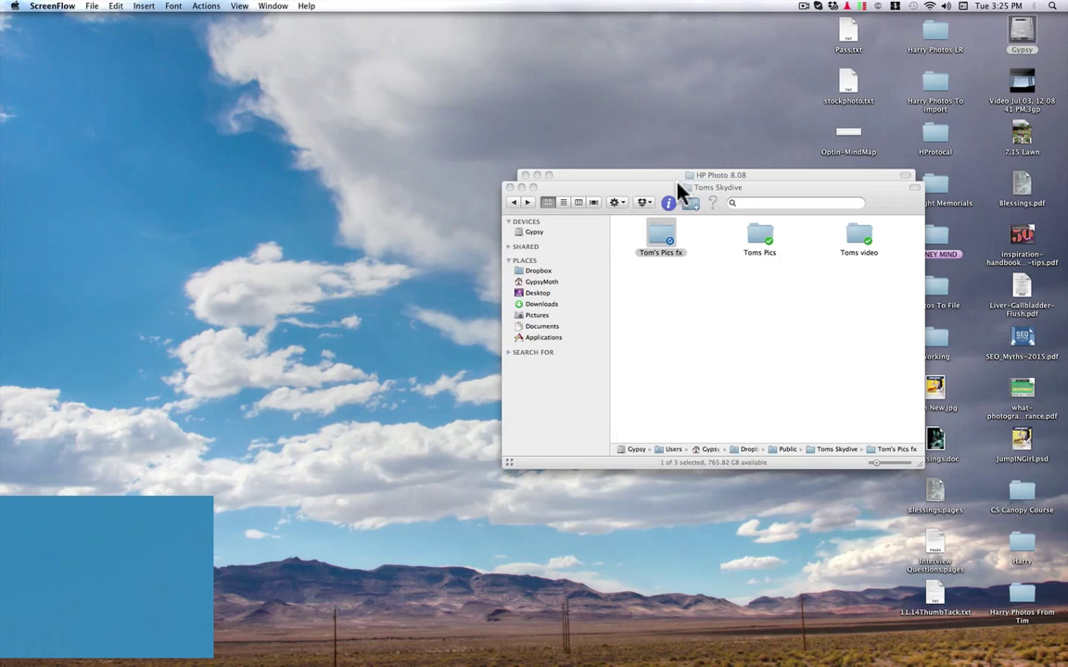
left_click_drag(672, 181, 579, 156)
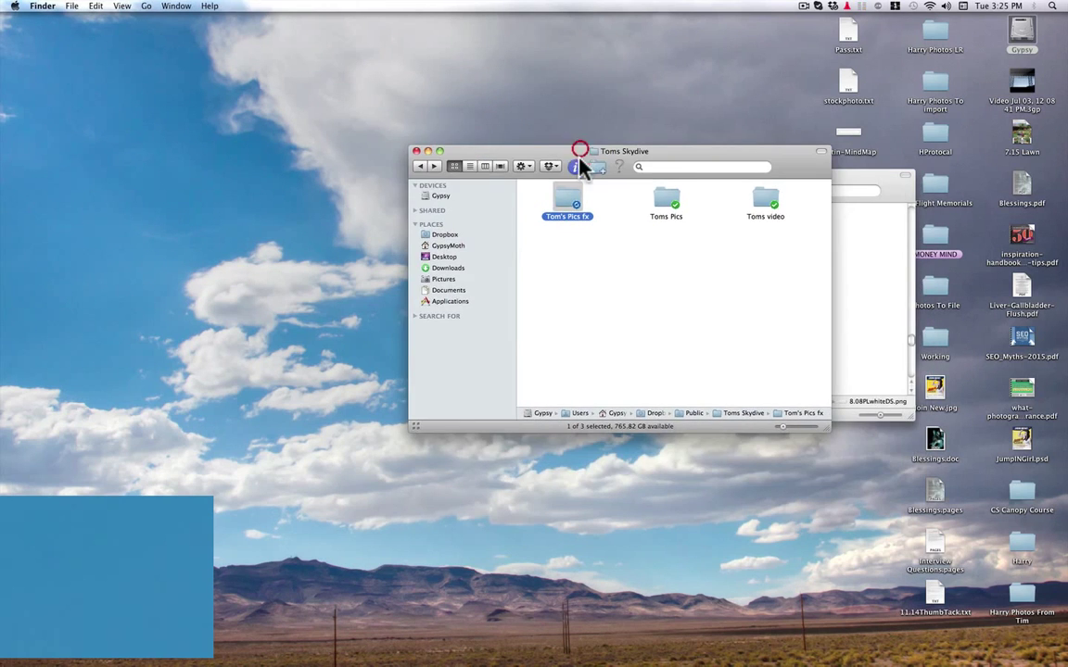
double_click(567, 197)
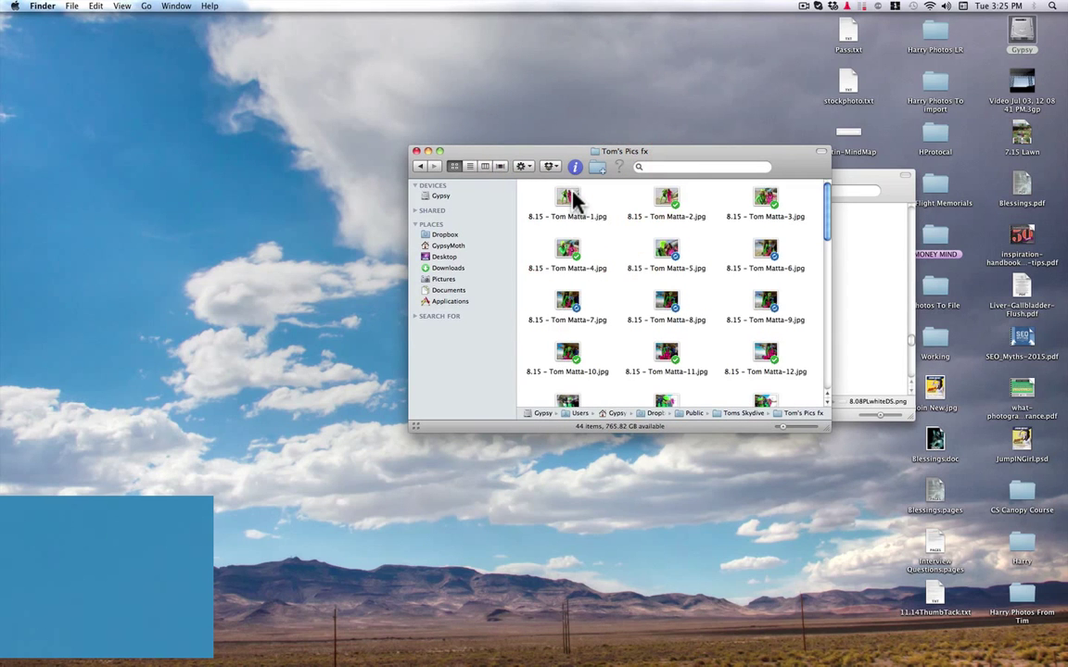
left_click_drag(827, 428, 810, 600)
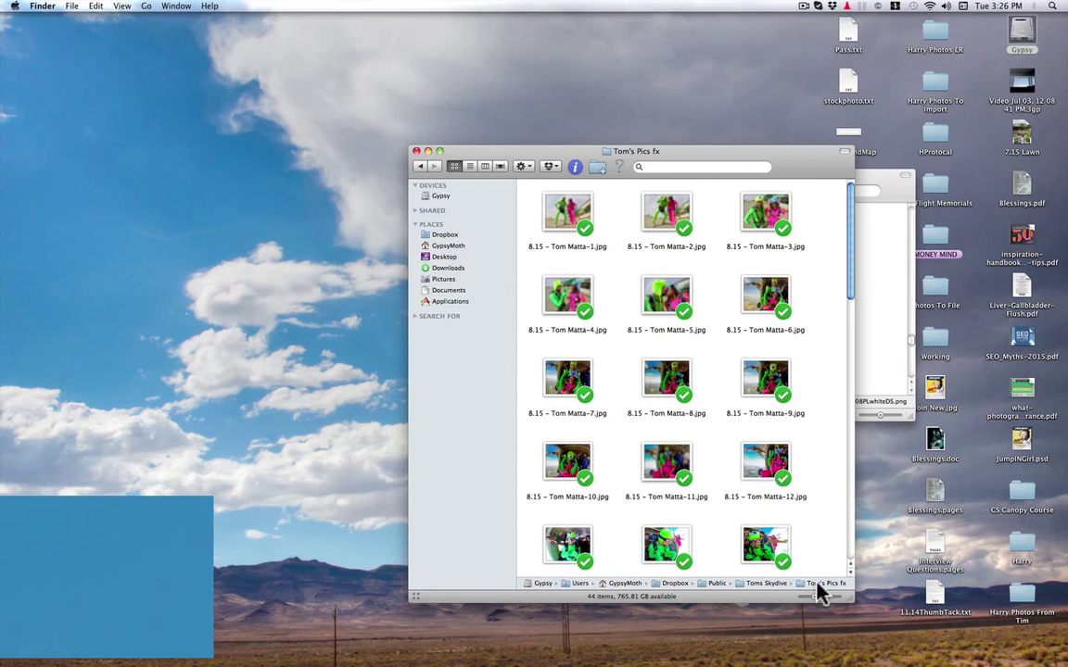
Select all 44 watermarked photos and open them together in Preview
left_click(580, 215)
key("super+a")
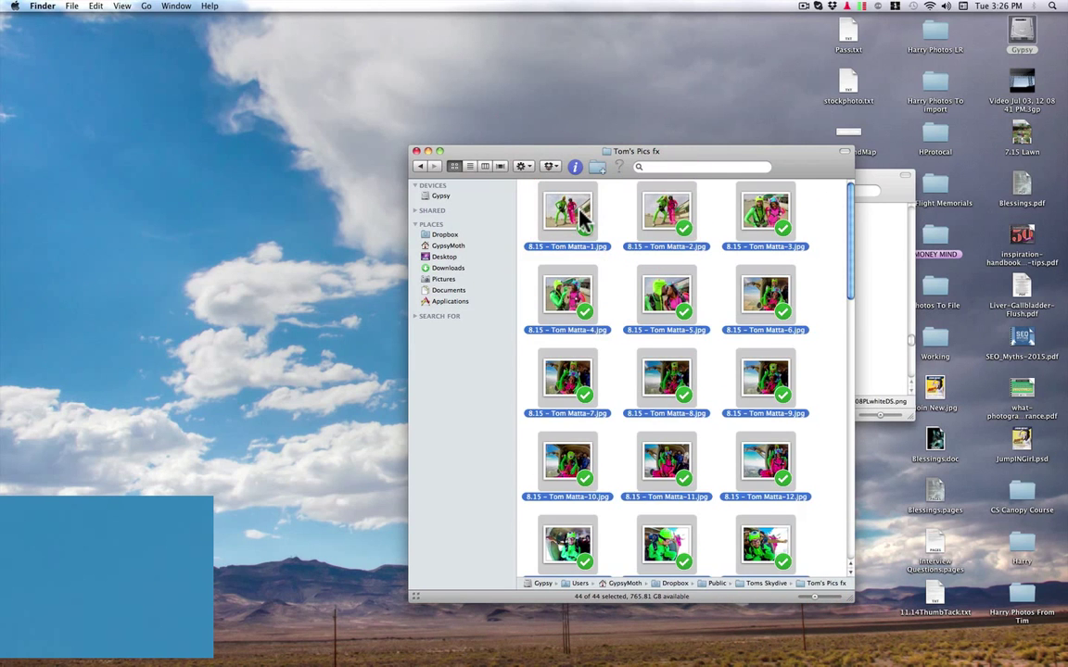
double_click(580, 215)
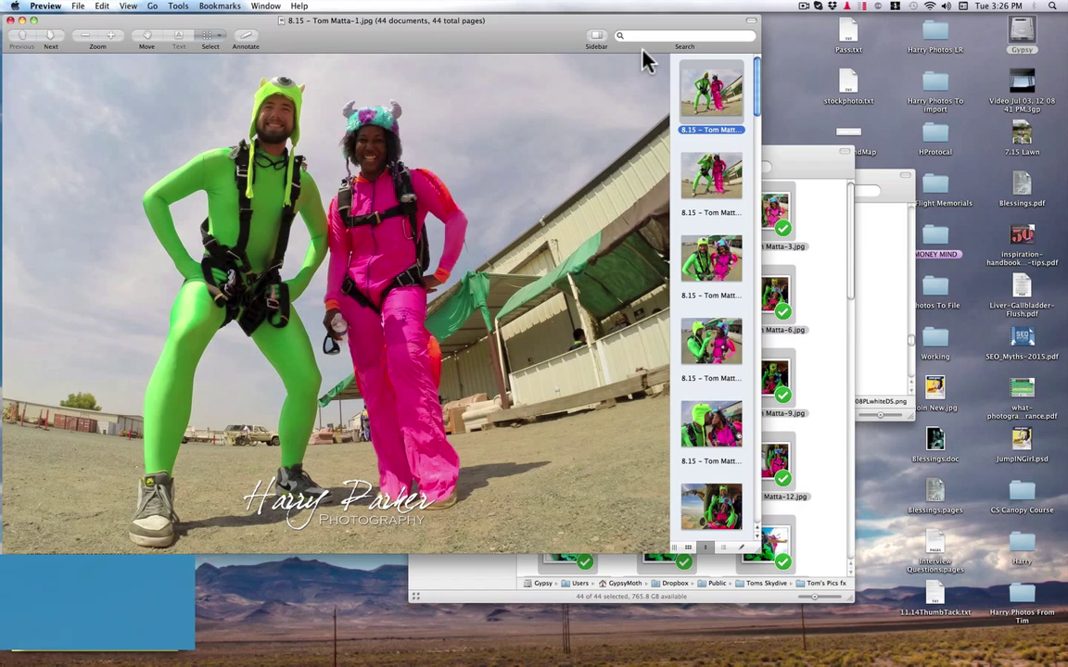
key("Down")
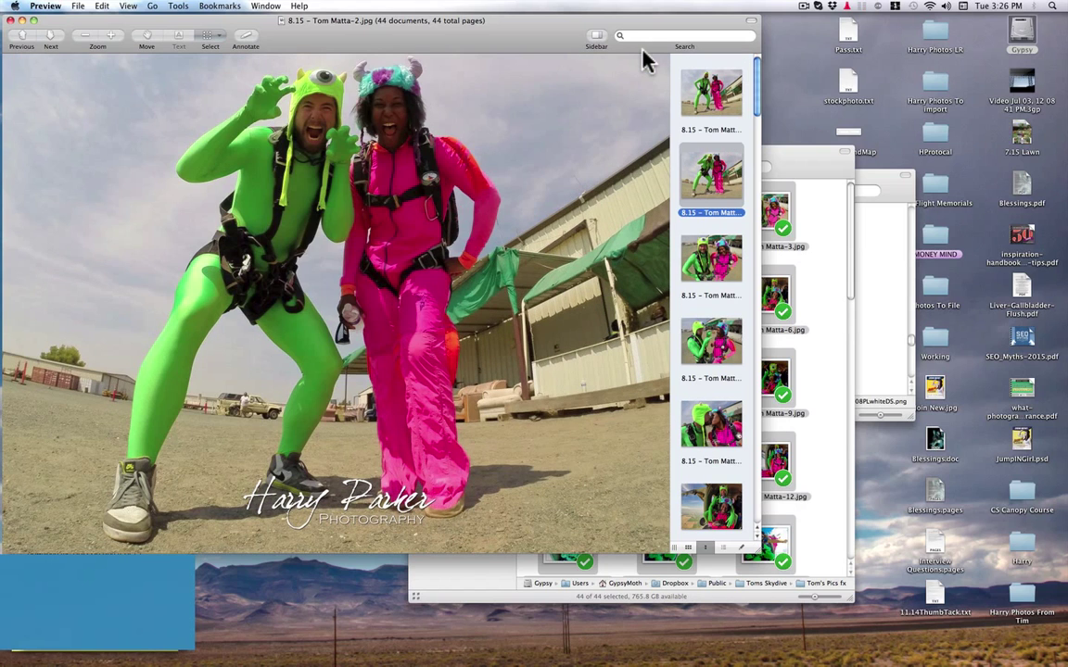
key("Down")
key("Down")
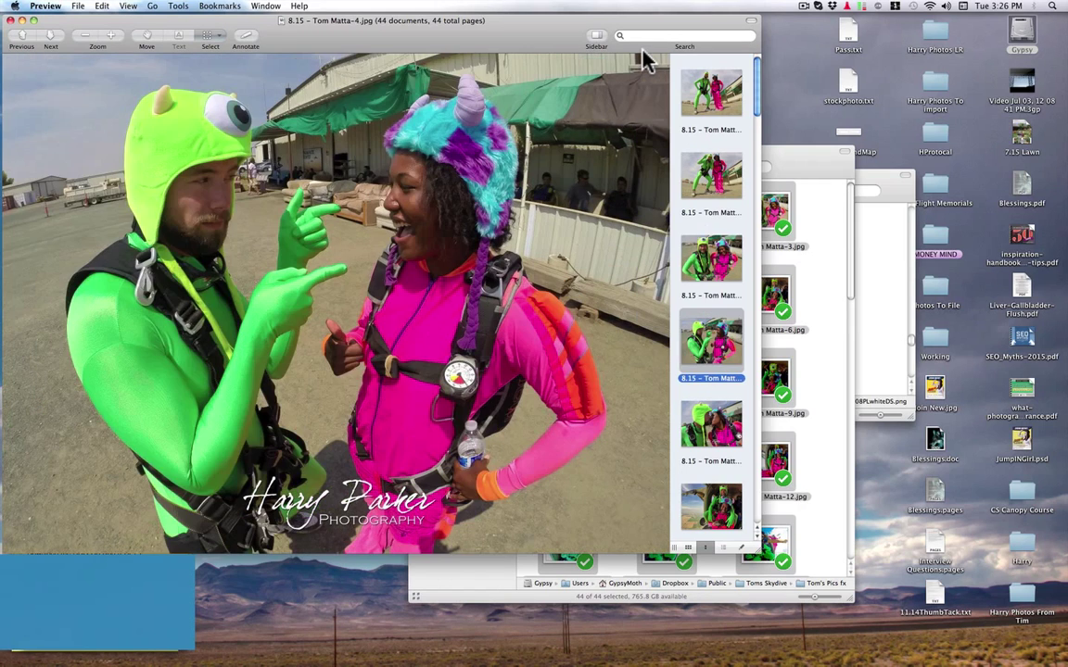
key("Down")
key("Down")
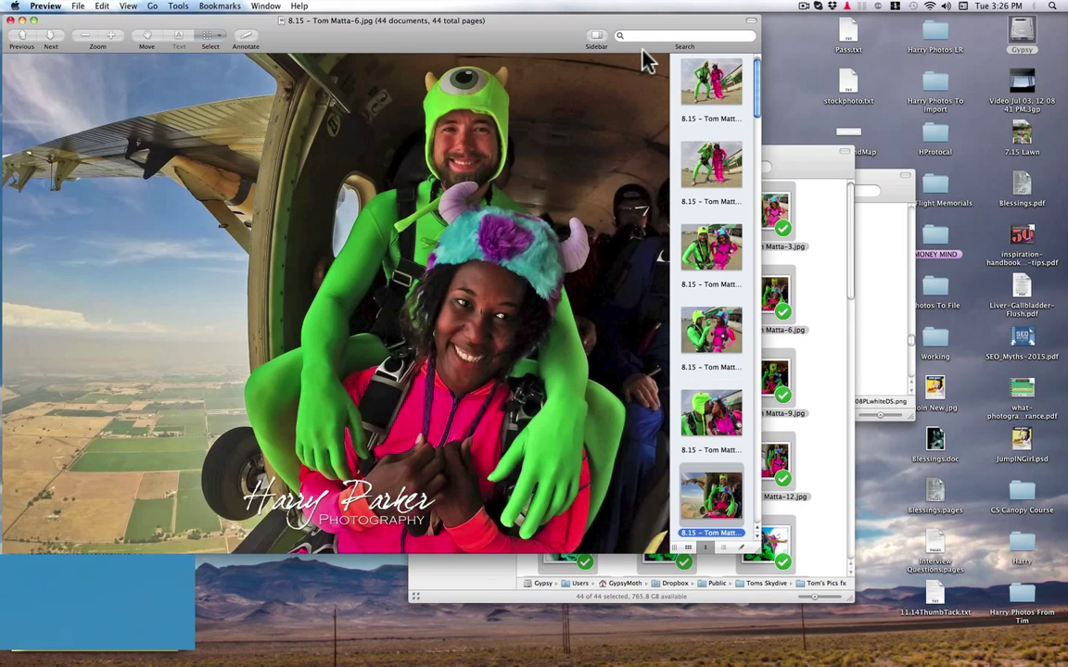
key("Down")
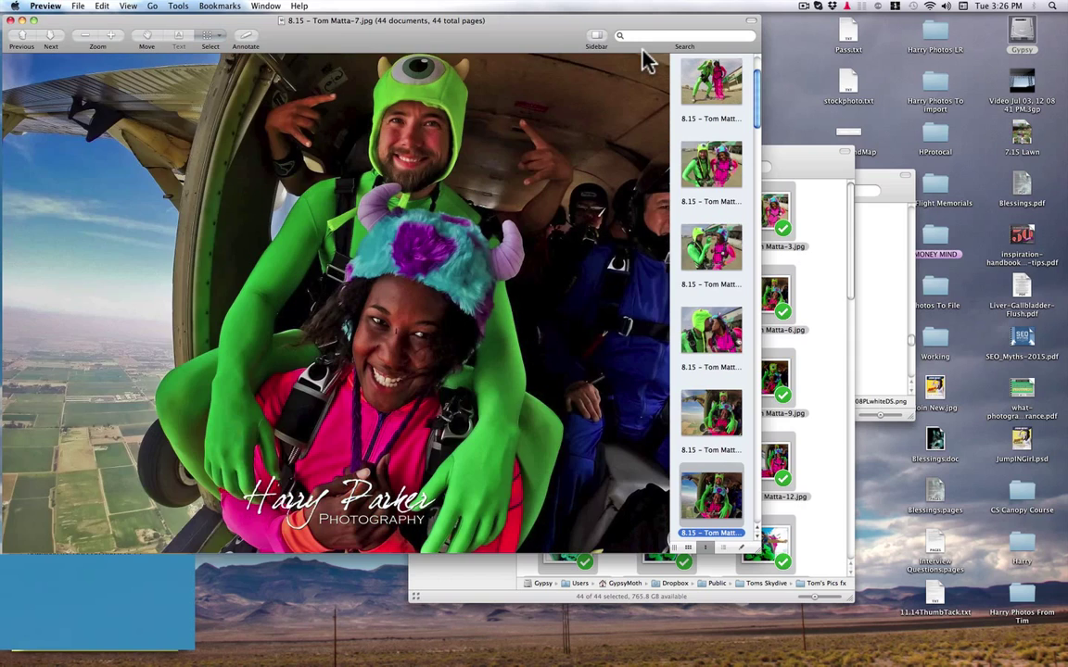
key("Down")
key("Down")
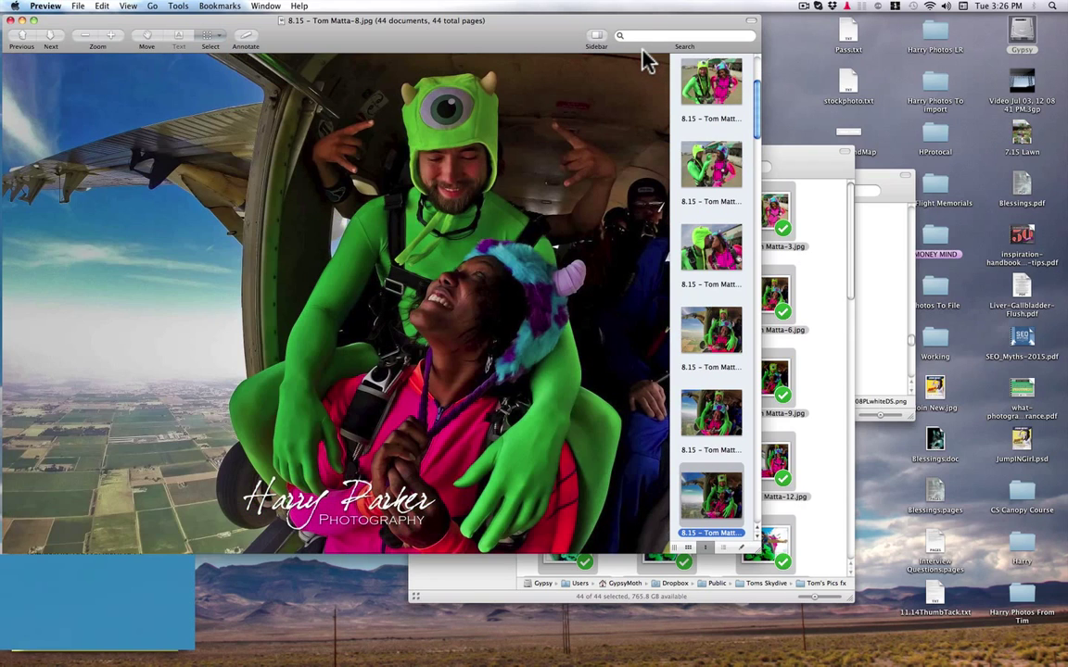
key("Down")
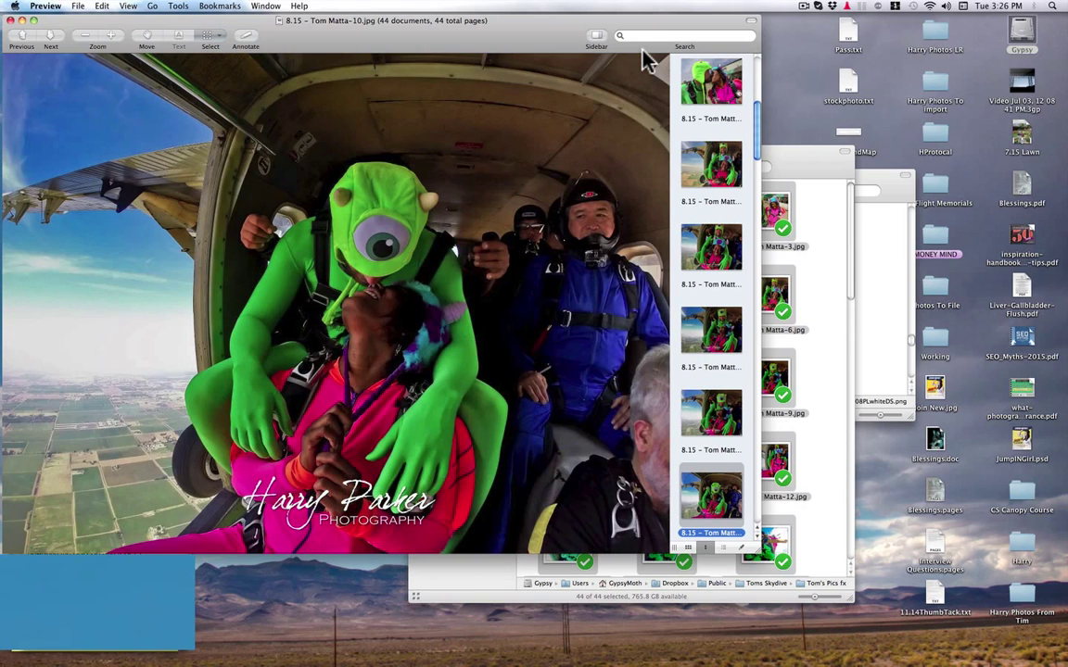
key("Down")
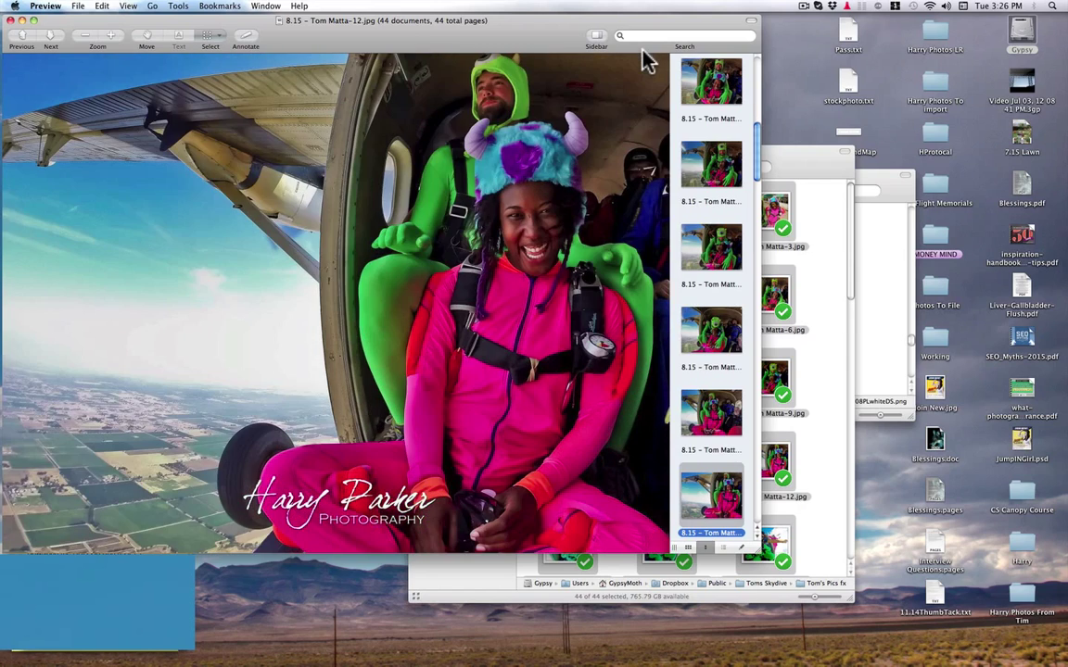
key("Down")
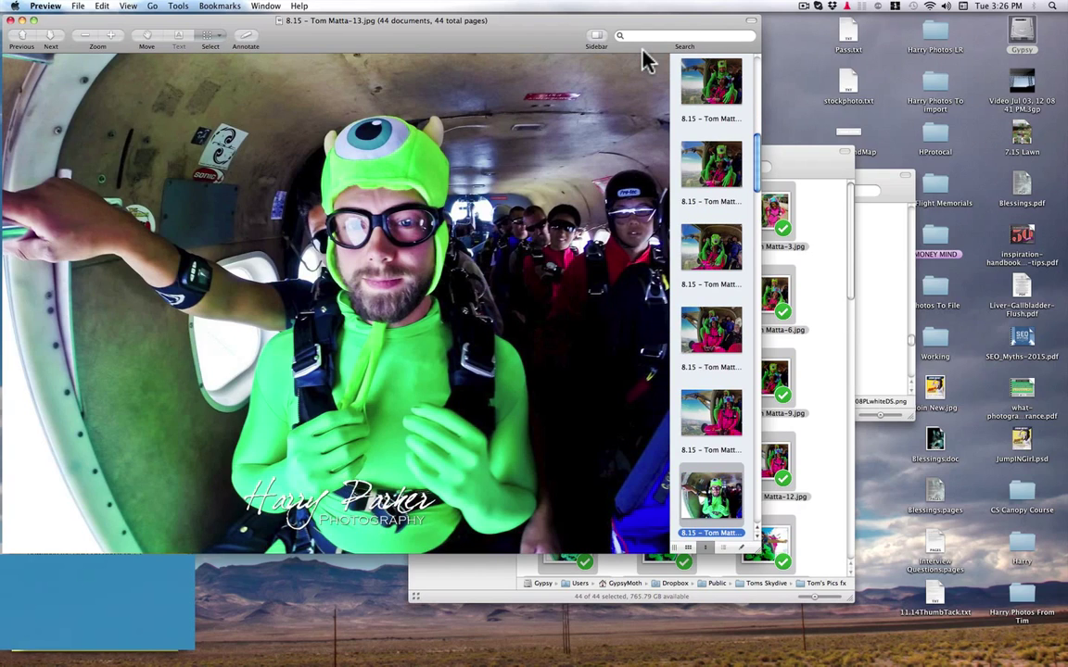
key("Down")
key("Down")
key("Down")
key("Down")
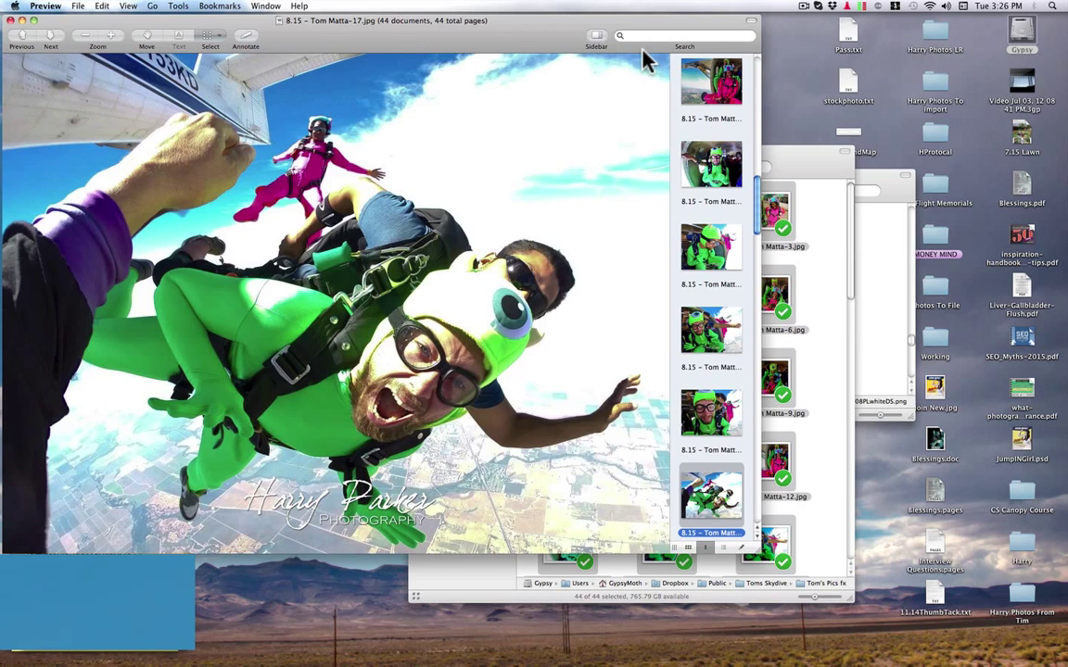
key("Down")
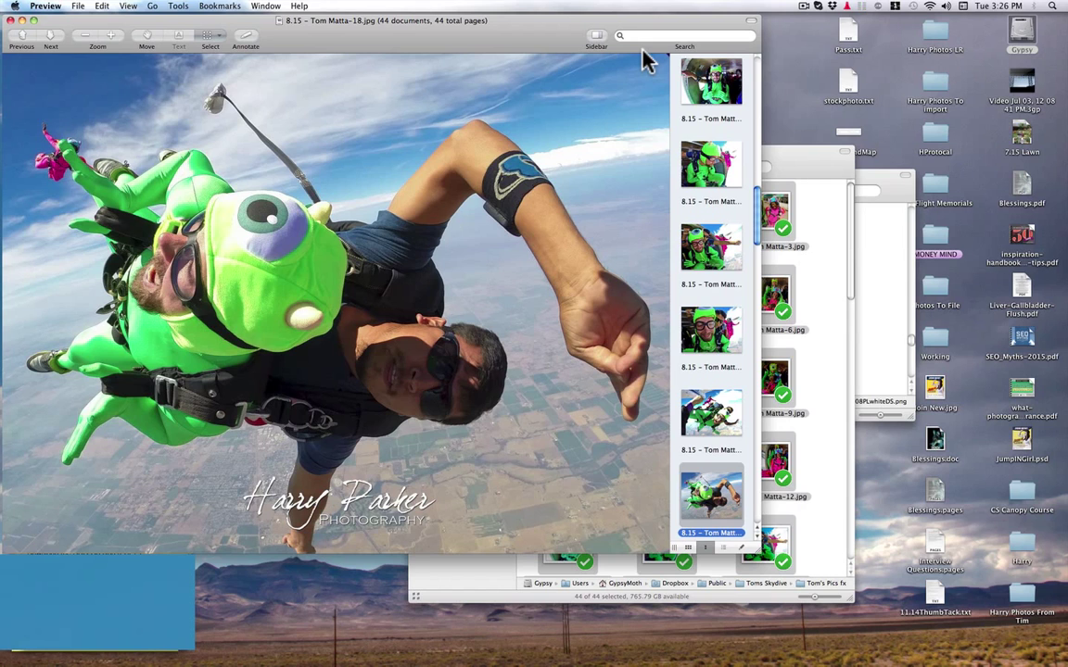
key("Down")
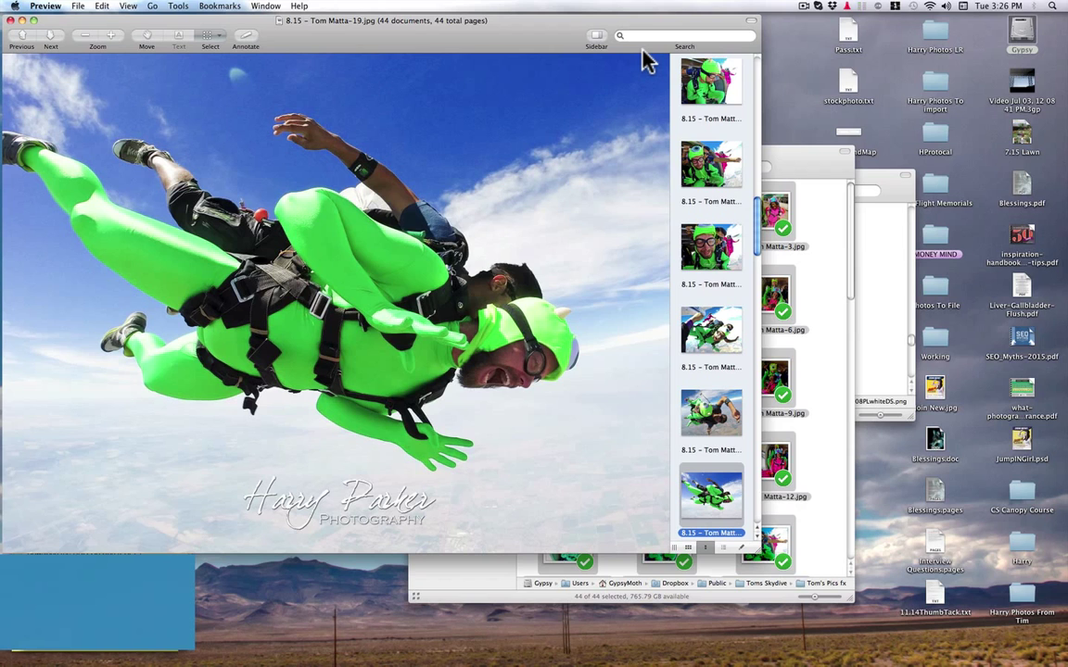
key("Down")
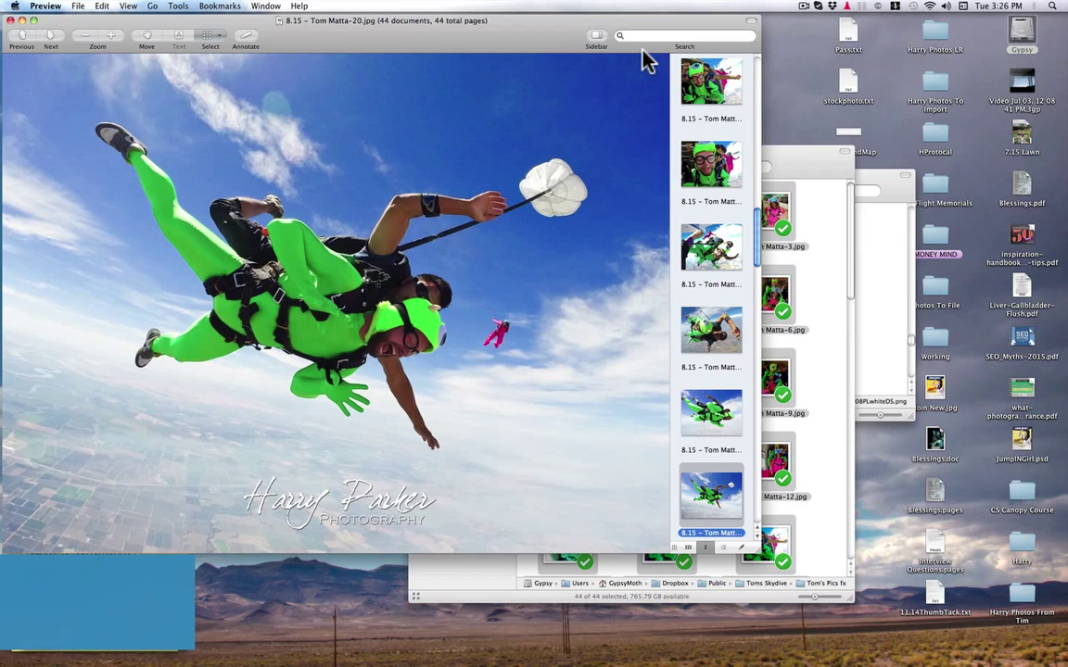
key("Down")
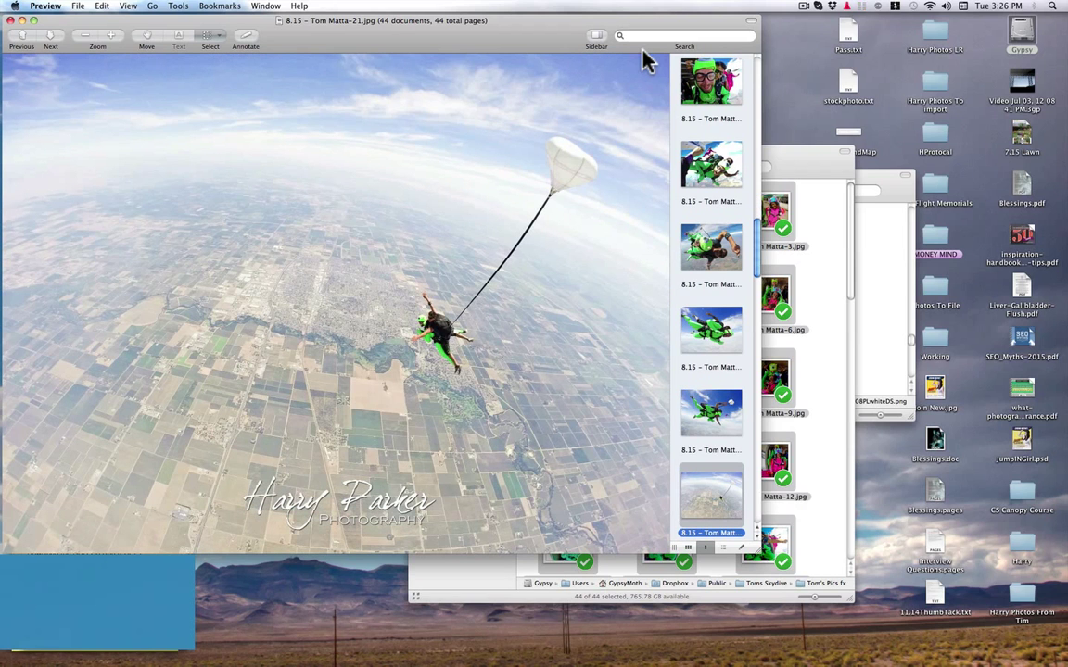
key("Down")
key("Down")
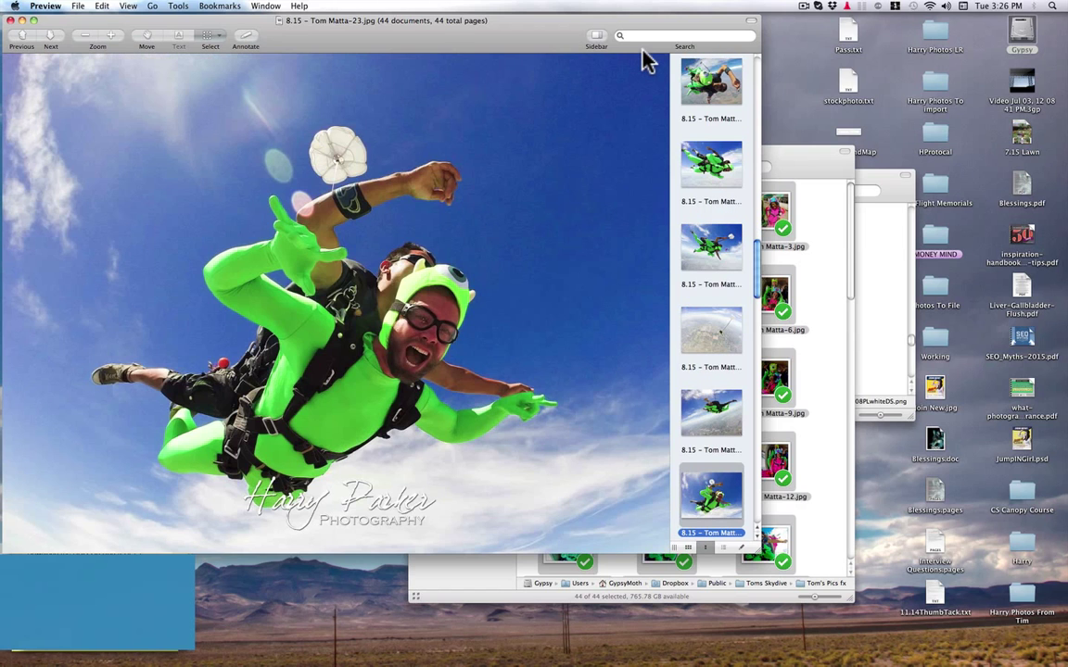
key("Down")
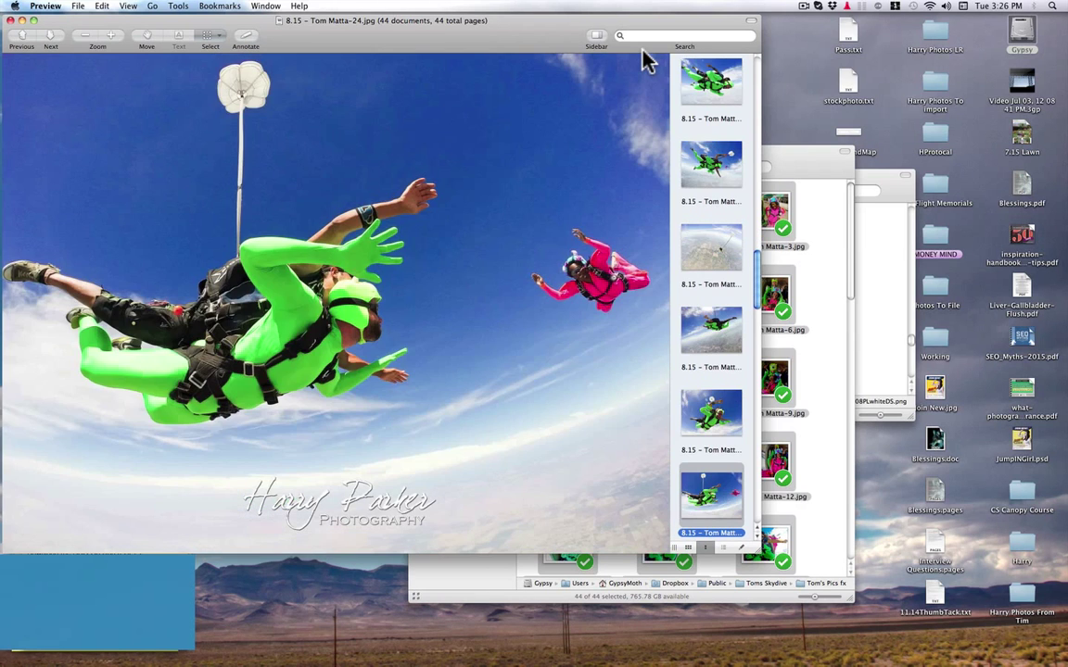
key("Down")
key("Down")
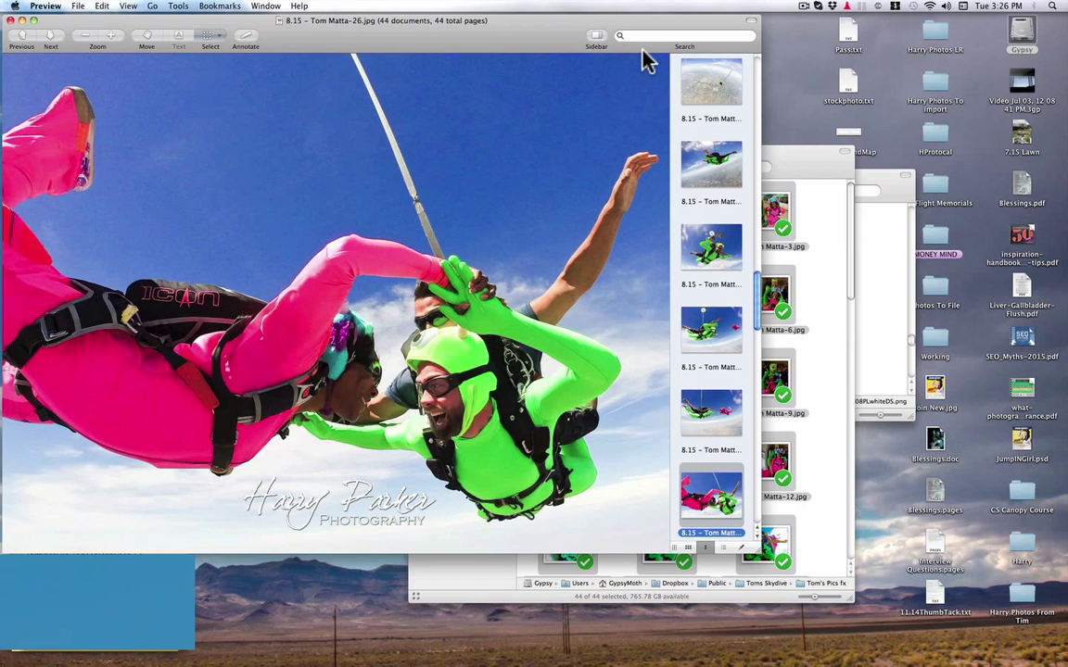
key("Down")
key("Down")
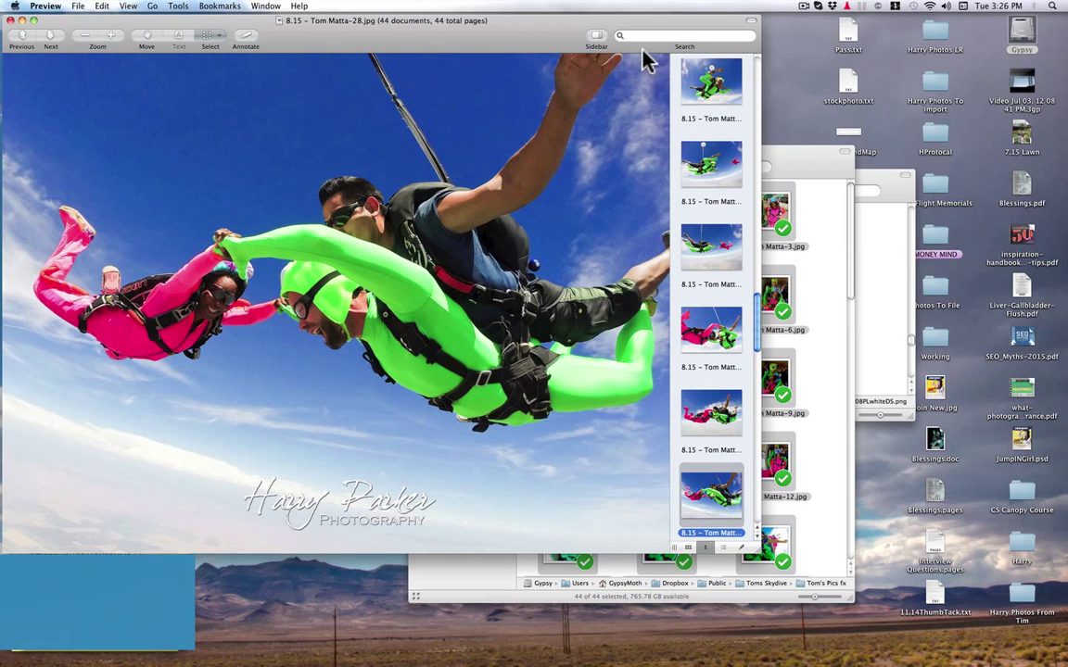
key("Down")
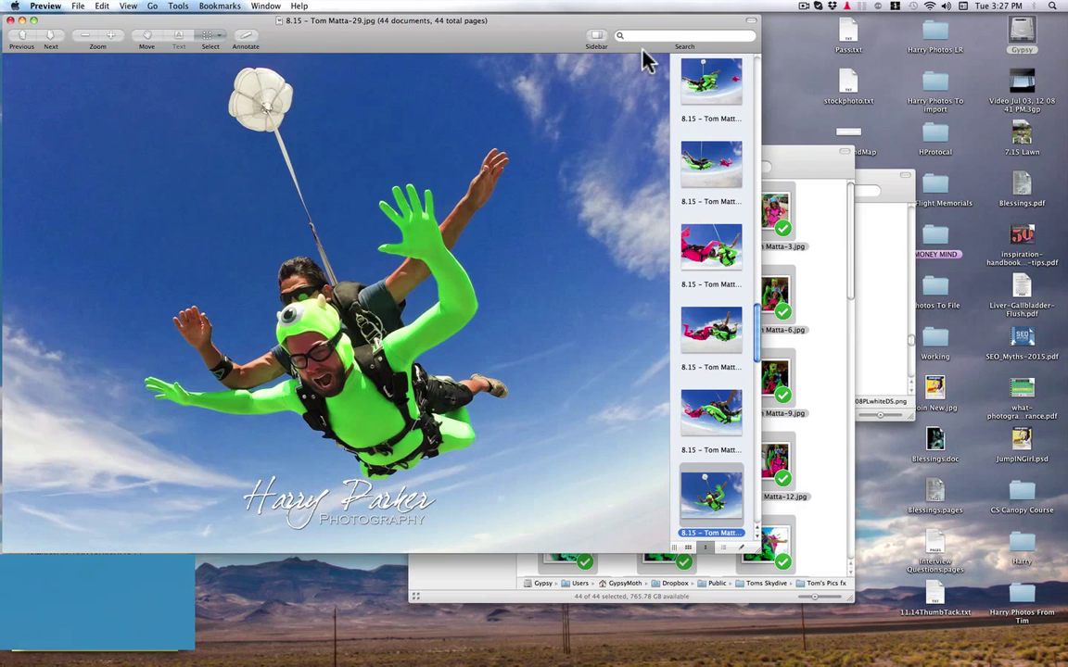
key("Down")
key("Down")
key("Down")
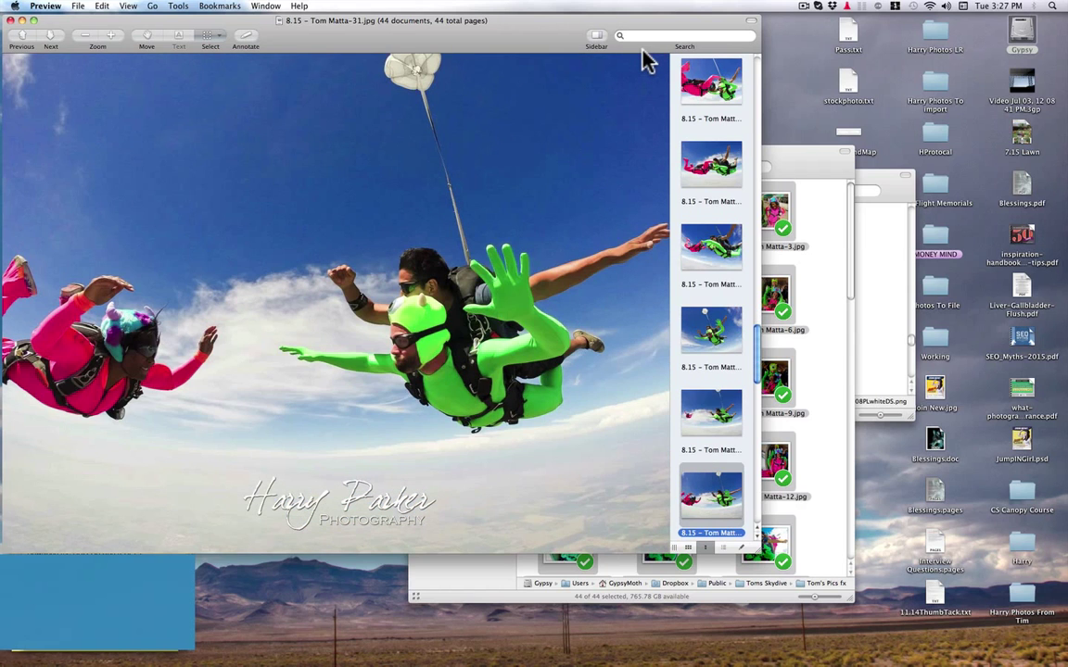
key("Down")
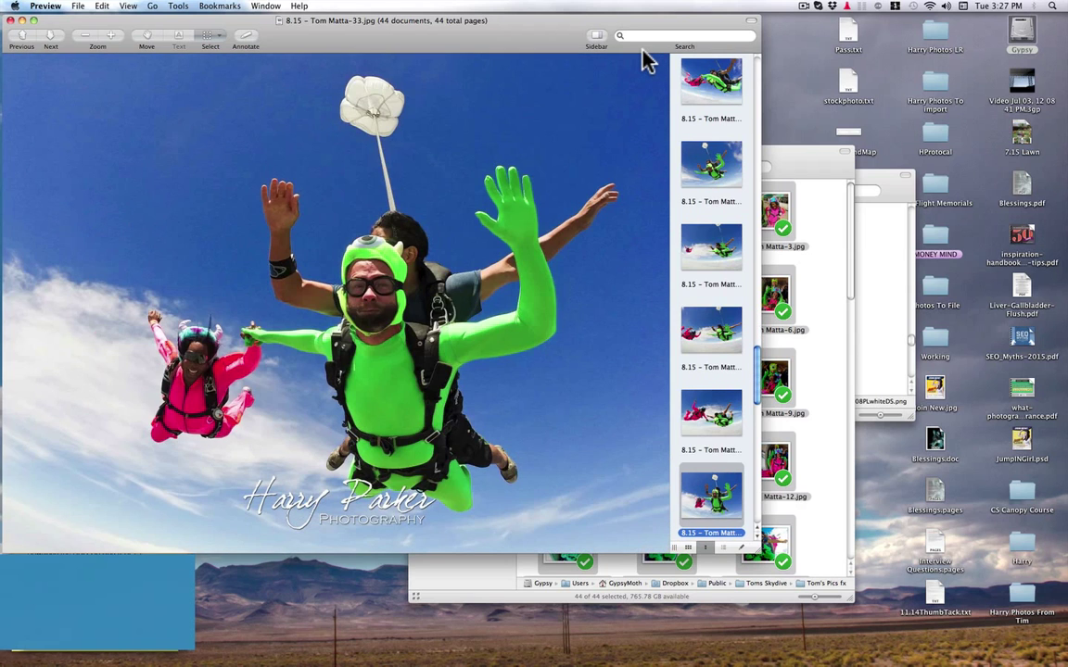
key("Down")
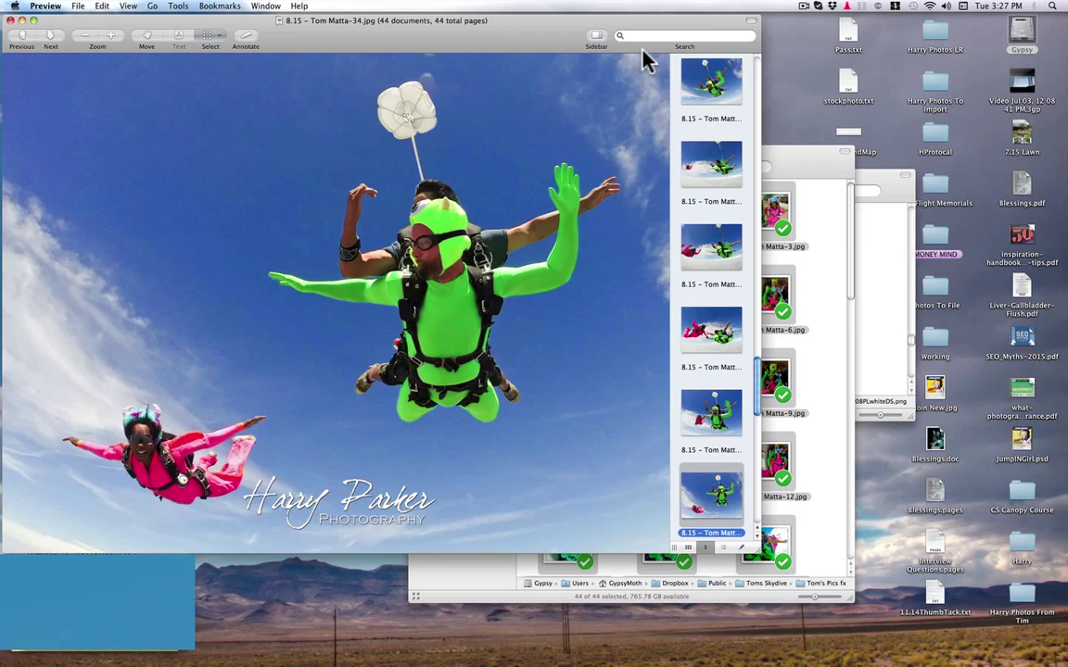
key("Down")
key("Down")
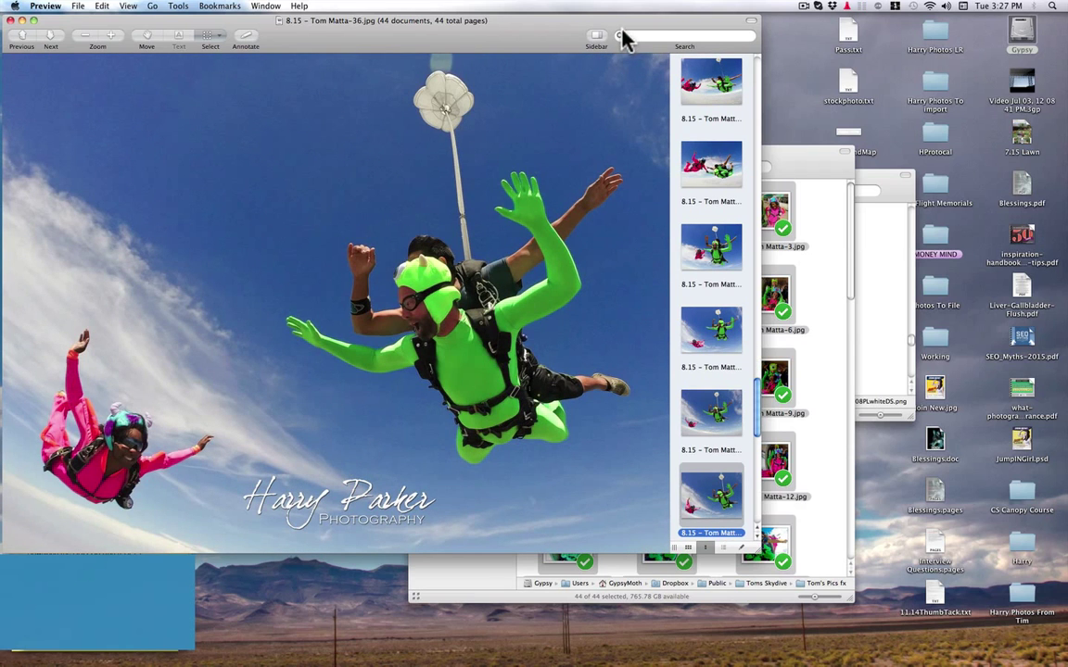
Close Preview, reposition and enlarge the Tom's Pics fx window, and clear the photo selection
left_click(11, 22)
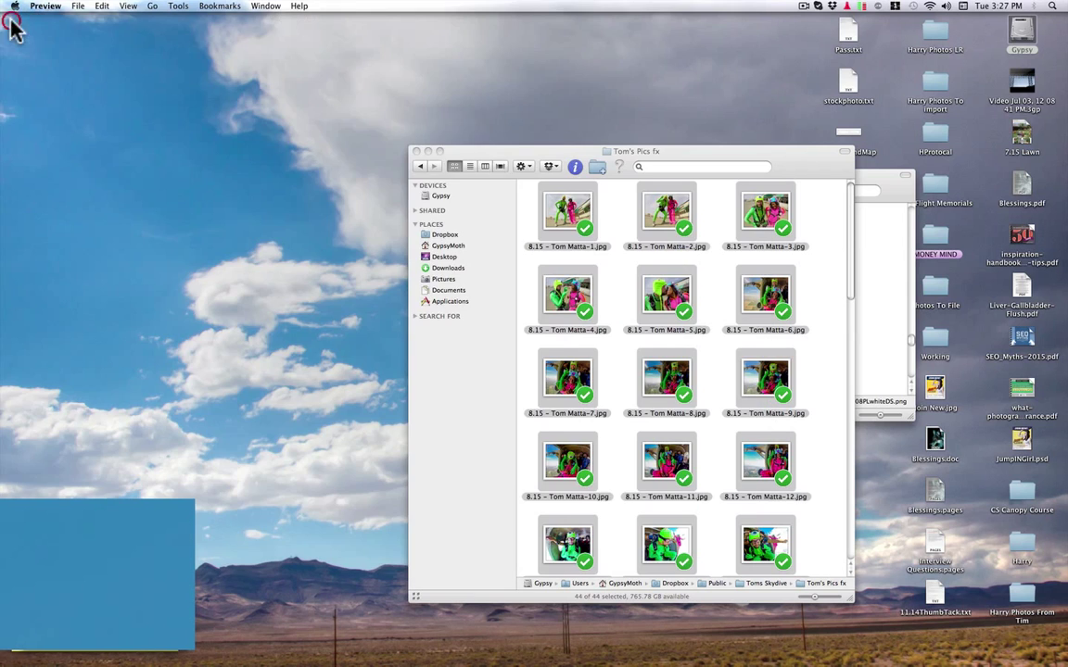
left_click_drag(508, 155, 399, 79)
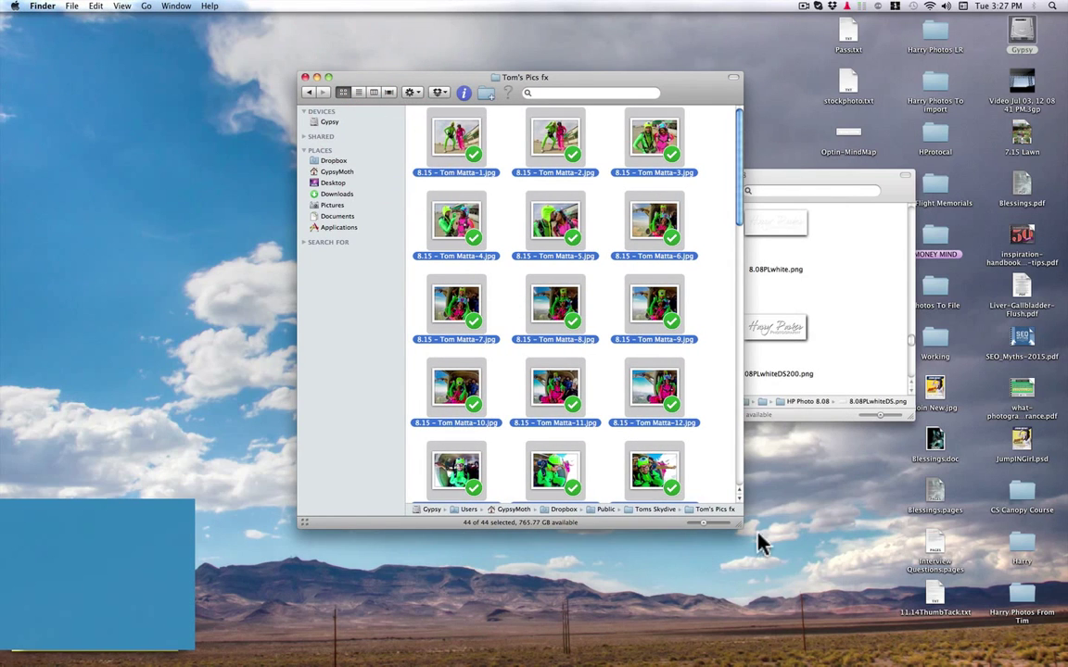
left_click_drag(739, 524, 757, 576)
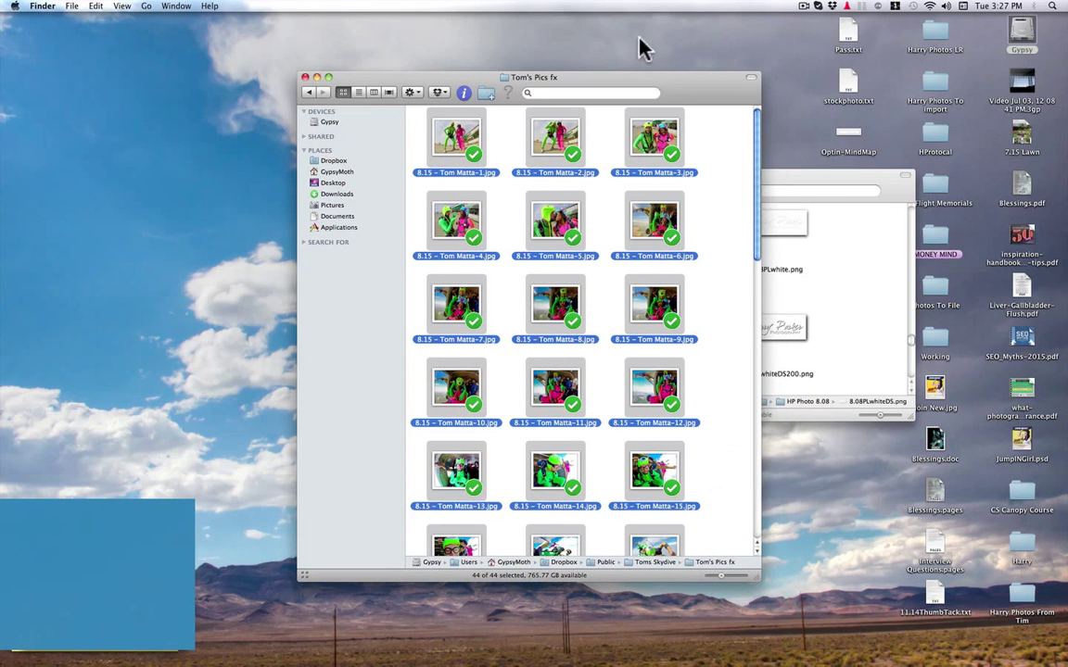
left_click_drag(678, 79, 727, 67)
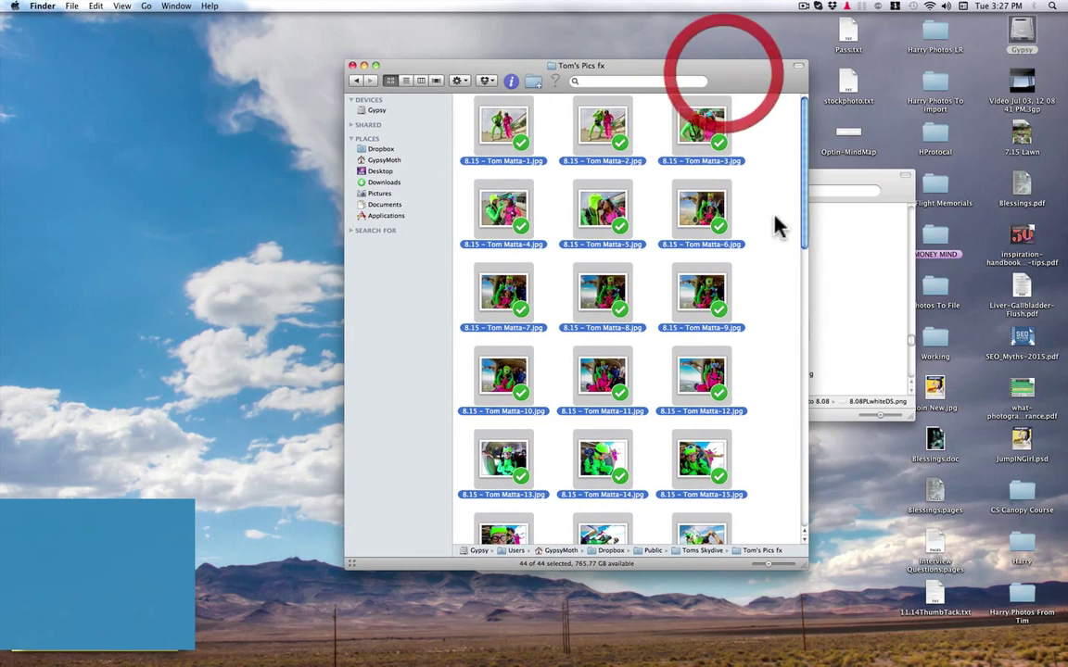
left_click(777, 291)
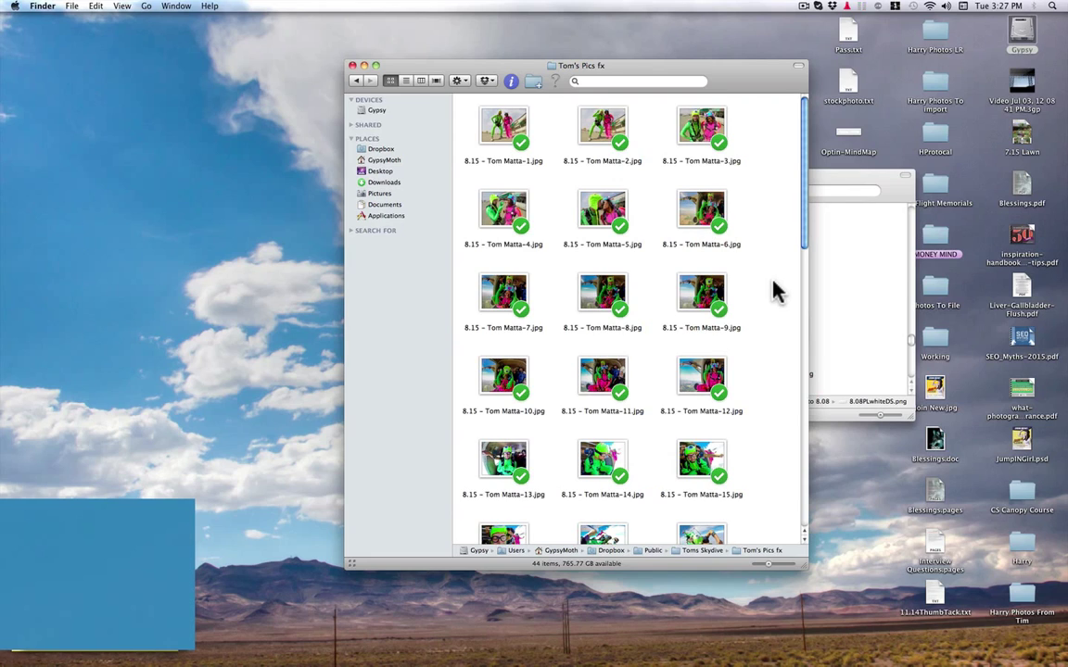